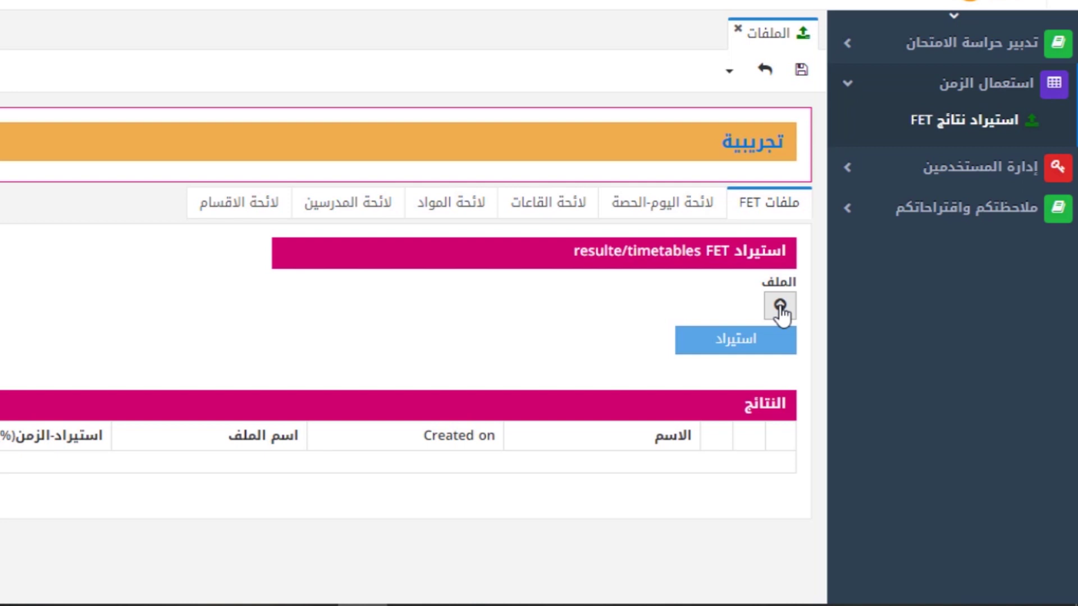
Upload test33_data_and_timetable.fet from the timetables folder and import it as a FET result.
click(780, 308)
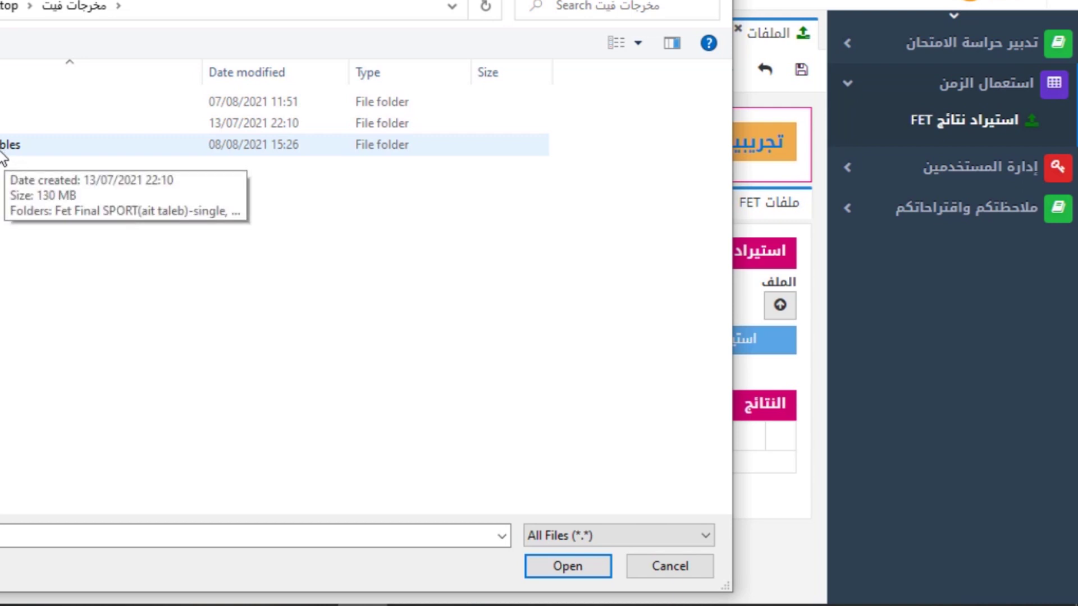
double_click(5, 147)
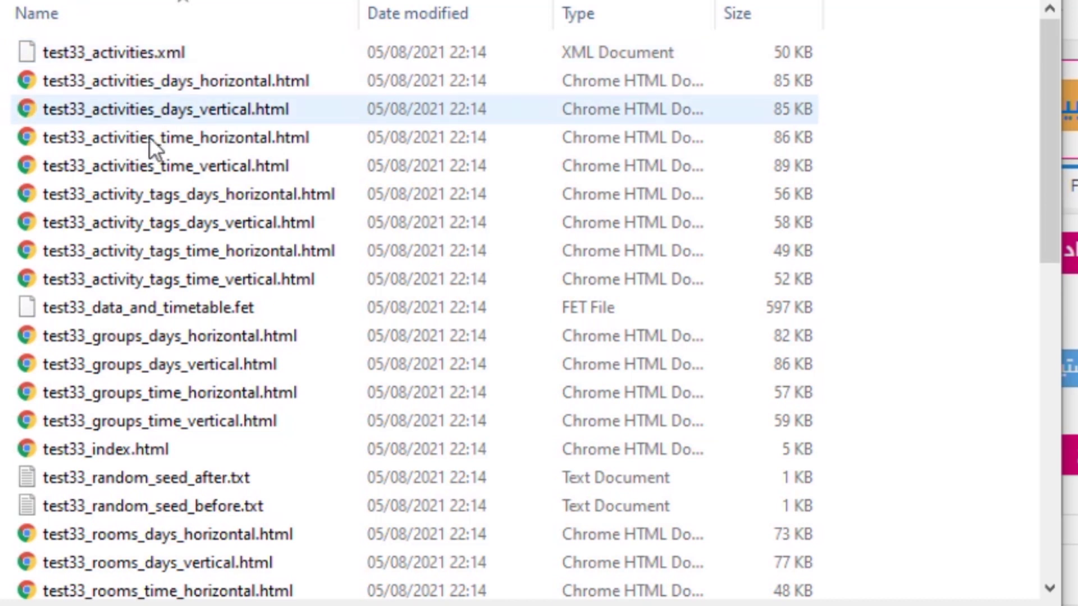
click(218, 307)
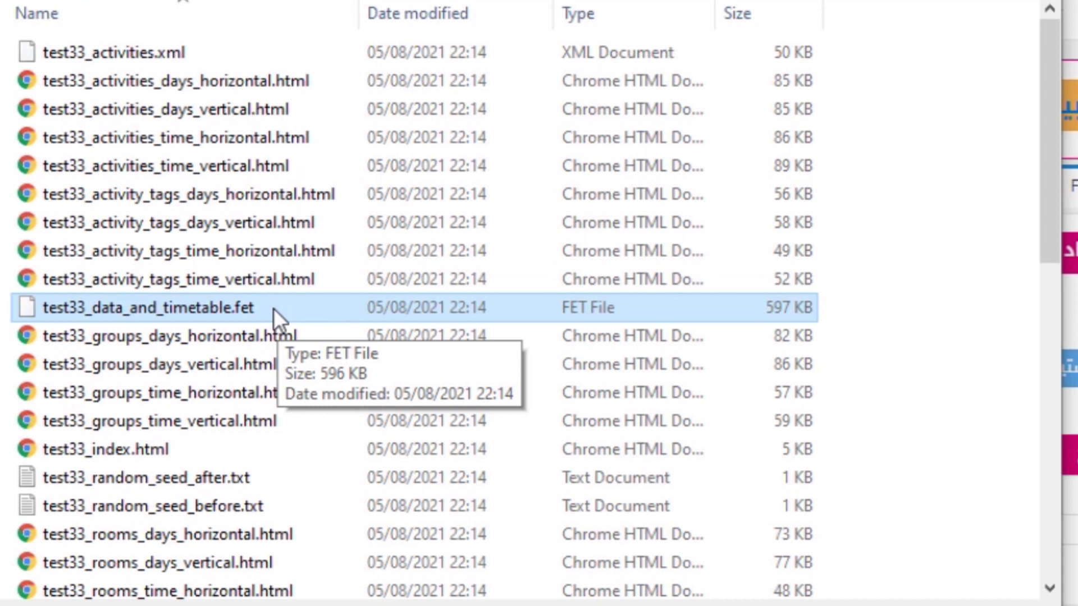
key(Return)
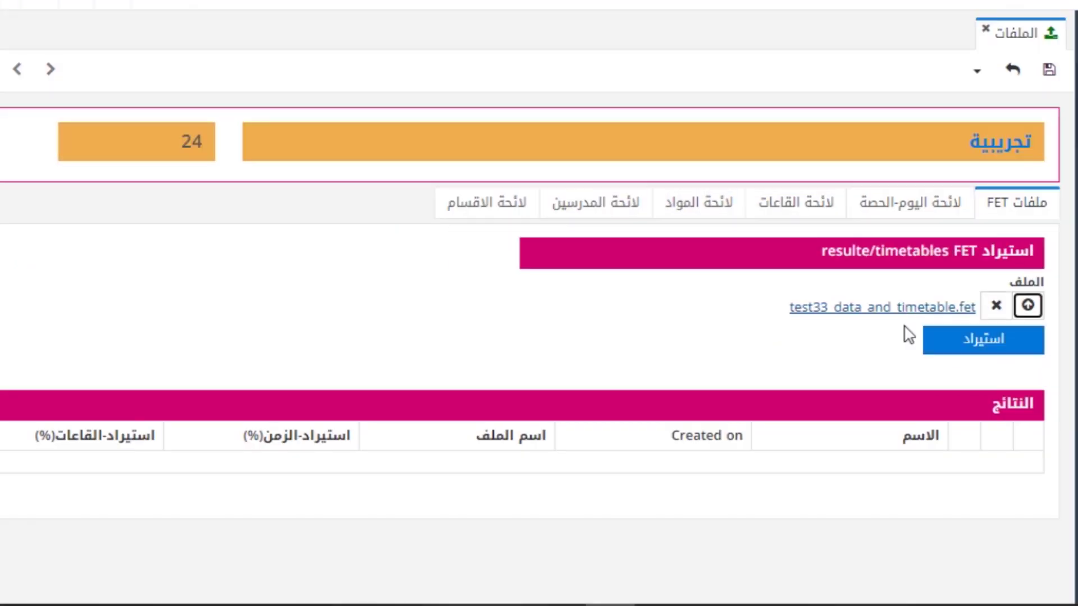
click(942, 354)
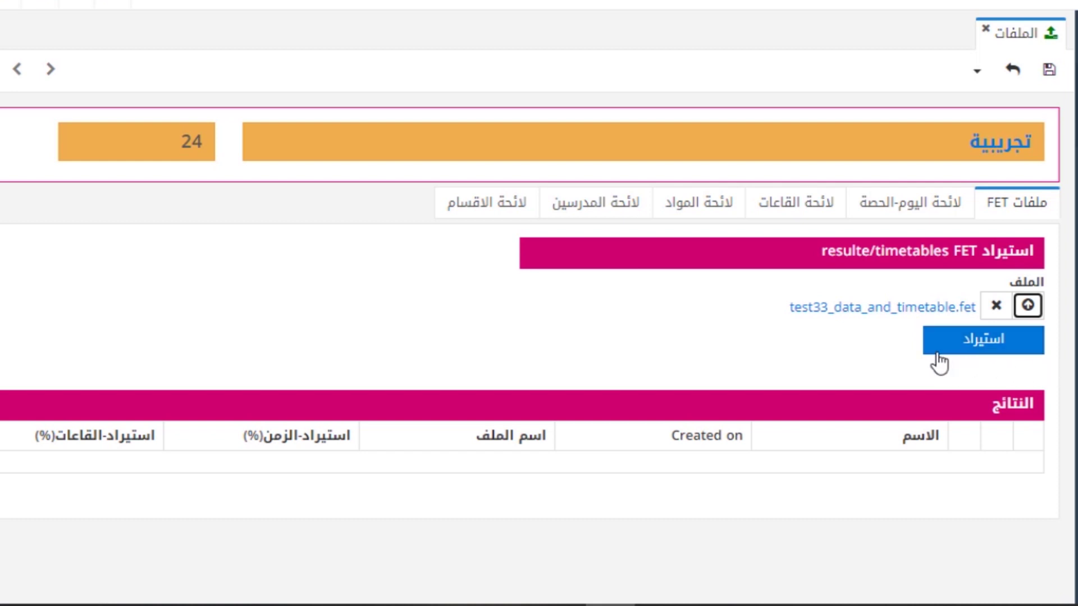
click(943, 359)
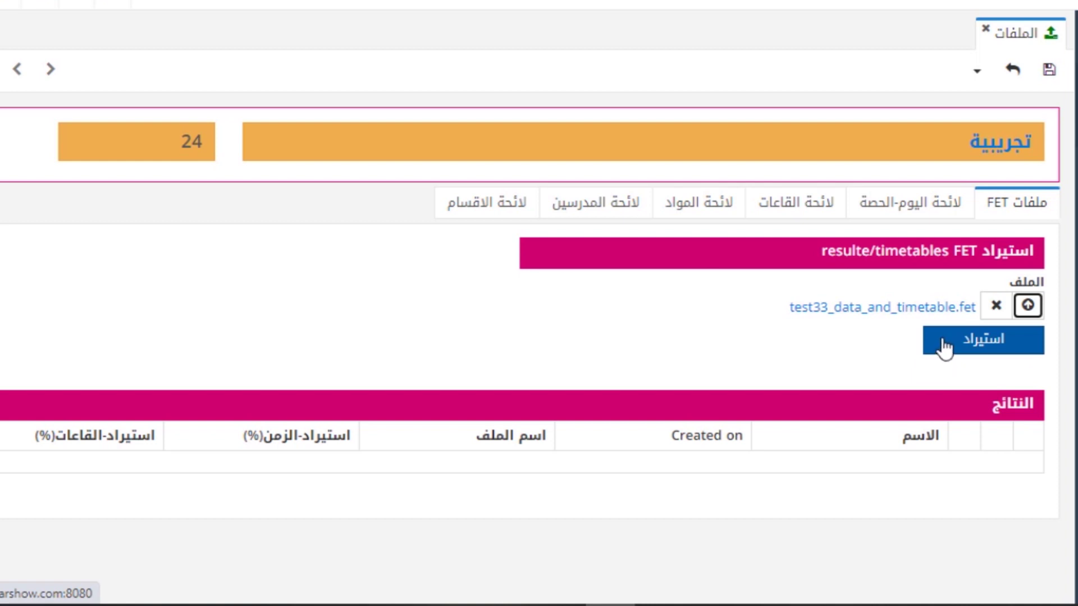
click(945, 343)
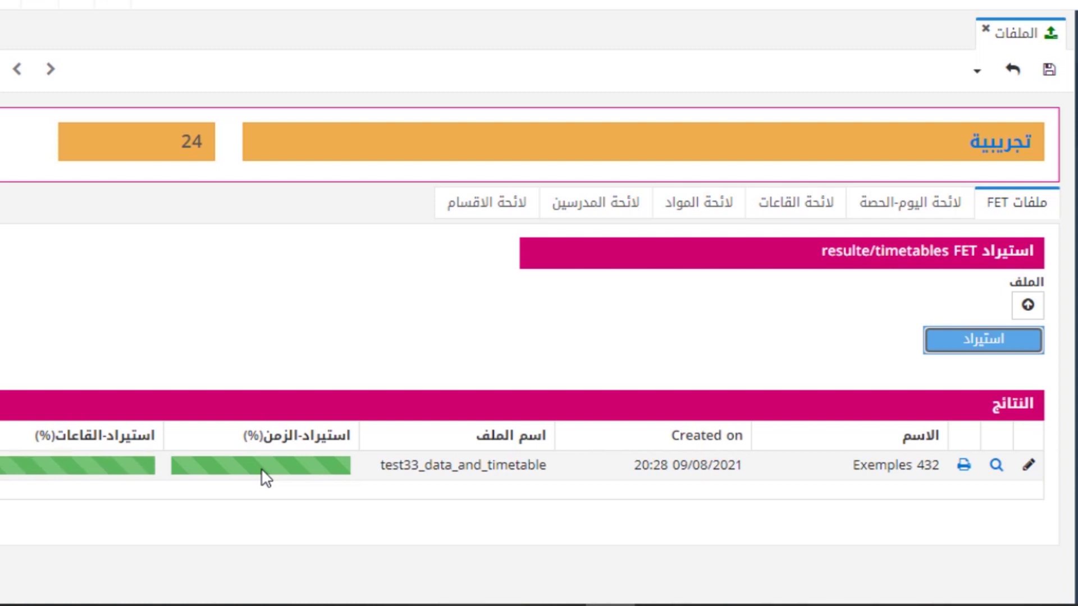
Import the file مؤسسة تجريبية 2021.fet as well and remove its entry from the results list.
key(shift+Tab)
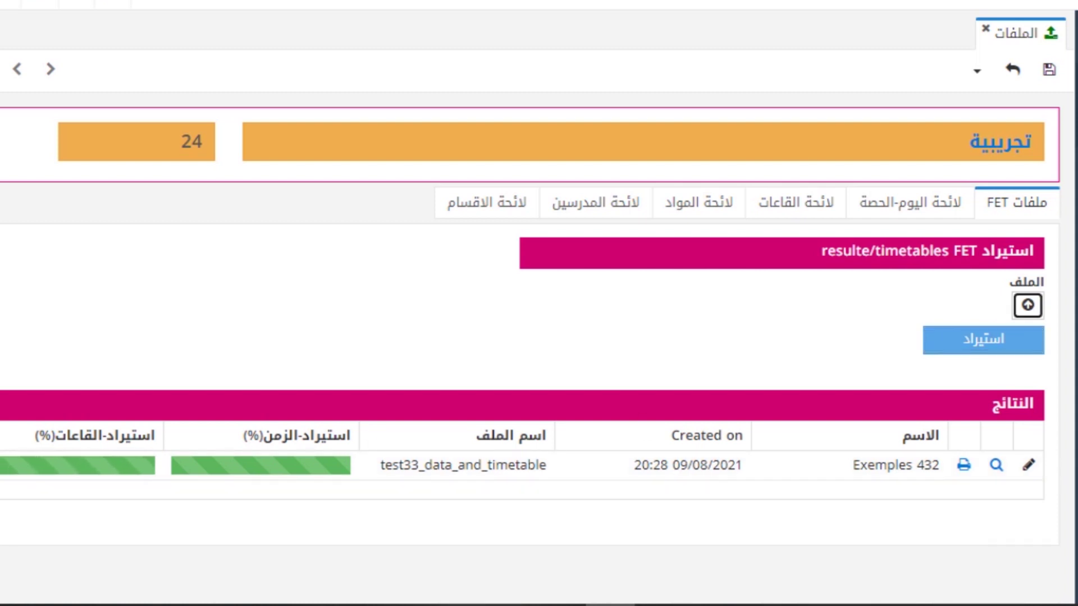
key(Return)
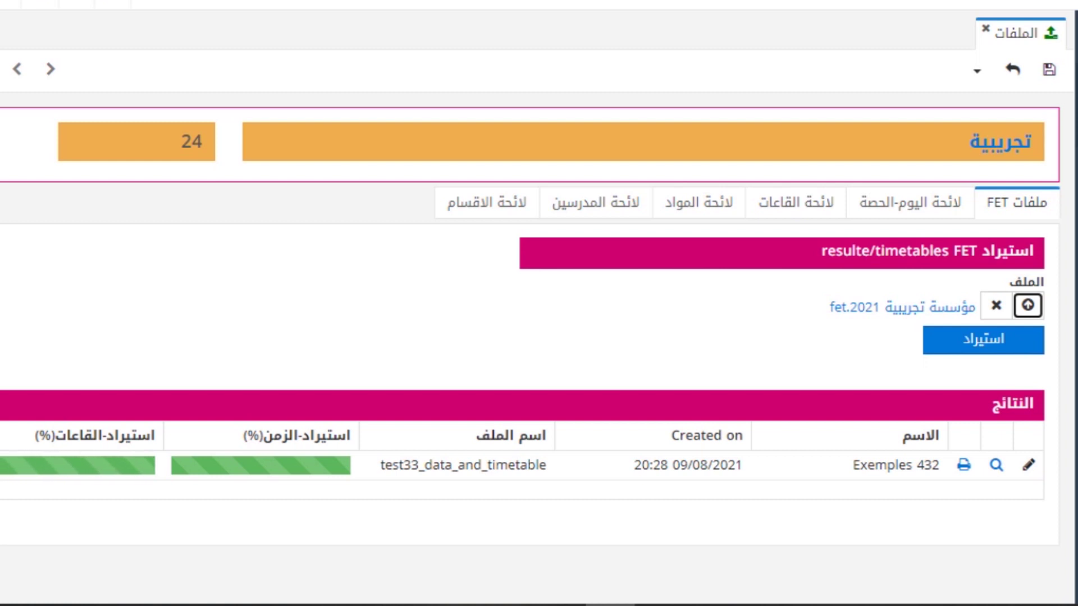
click(982, 339)
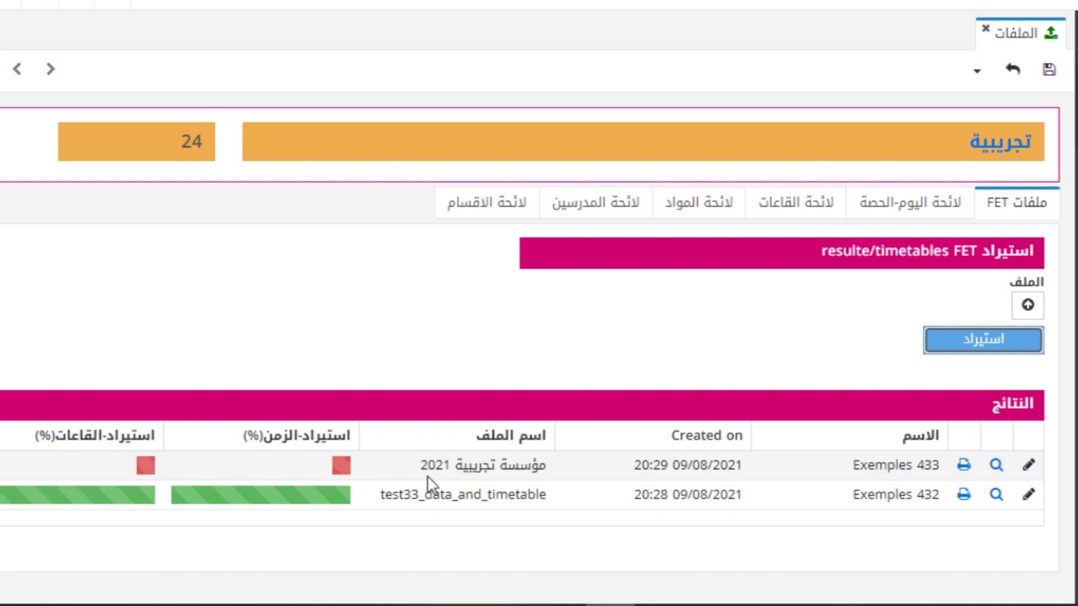
click(486, 466)
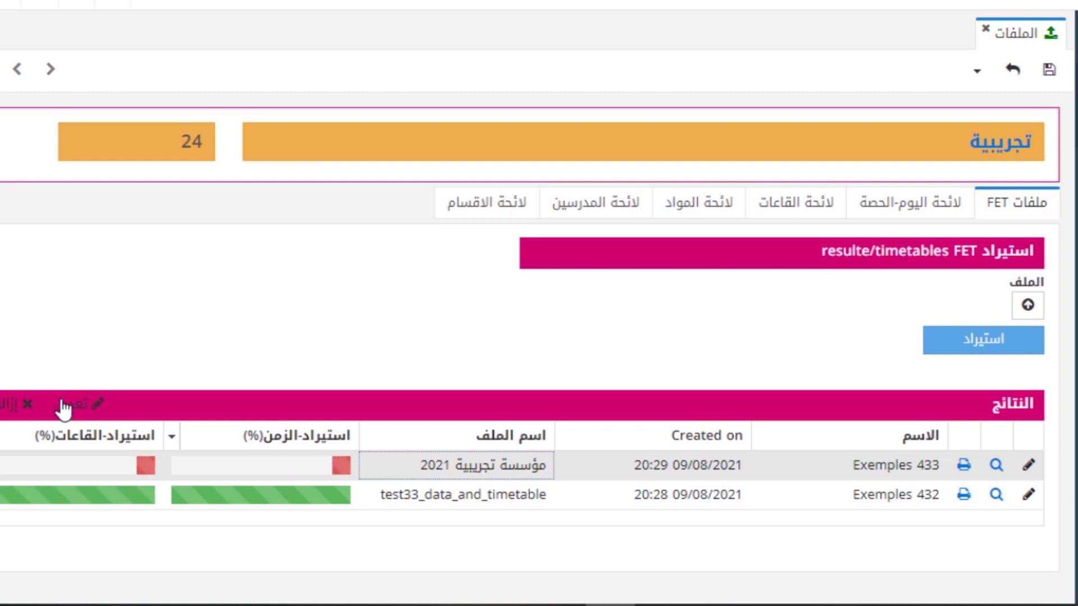
click(11, 404)
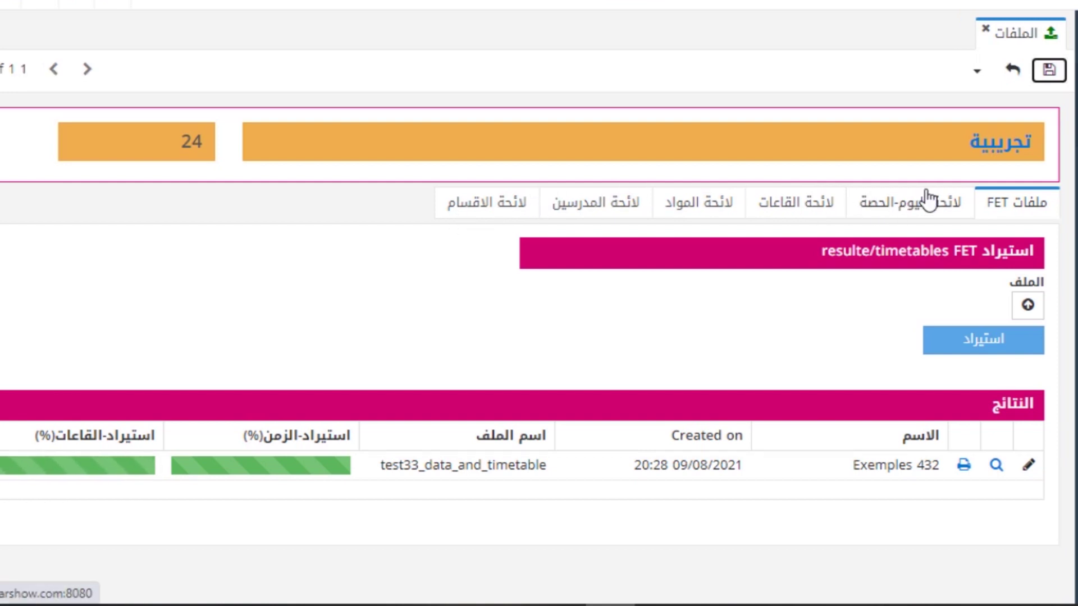
Examine the day-period list and the editable actual day and actual period of its first row, leaving the row without changes.
click(895, 211)
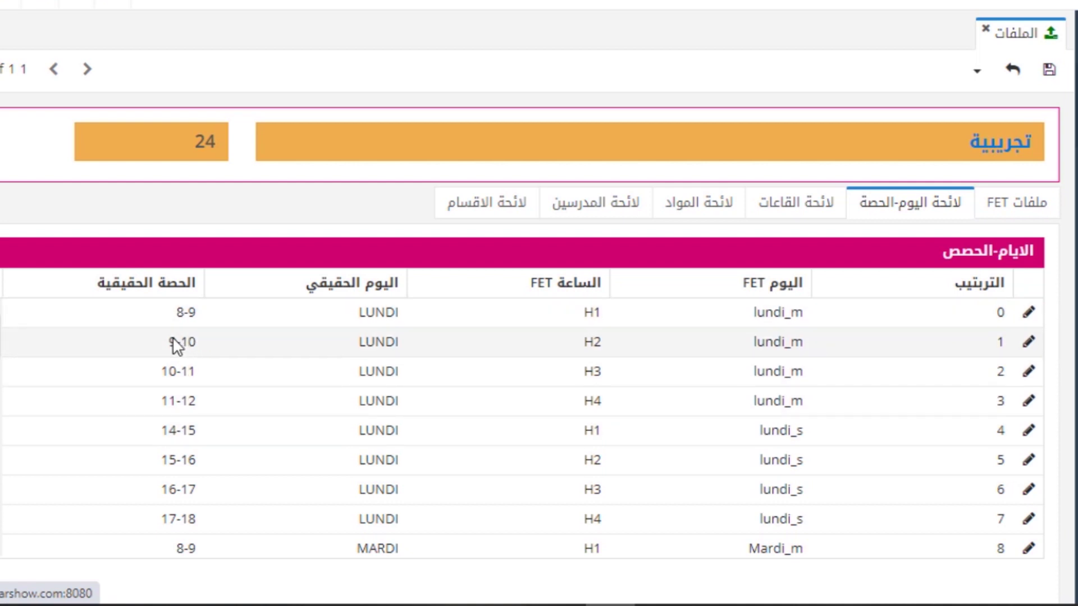
click(344, 316)
click(334, 314)
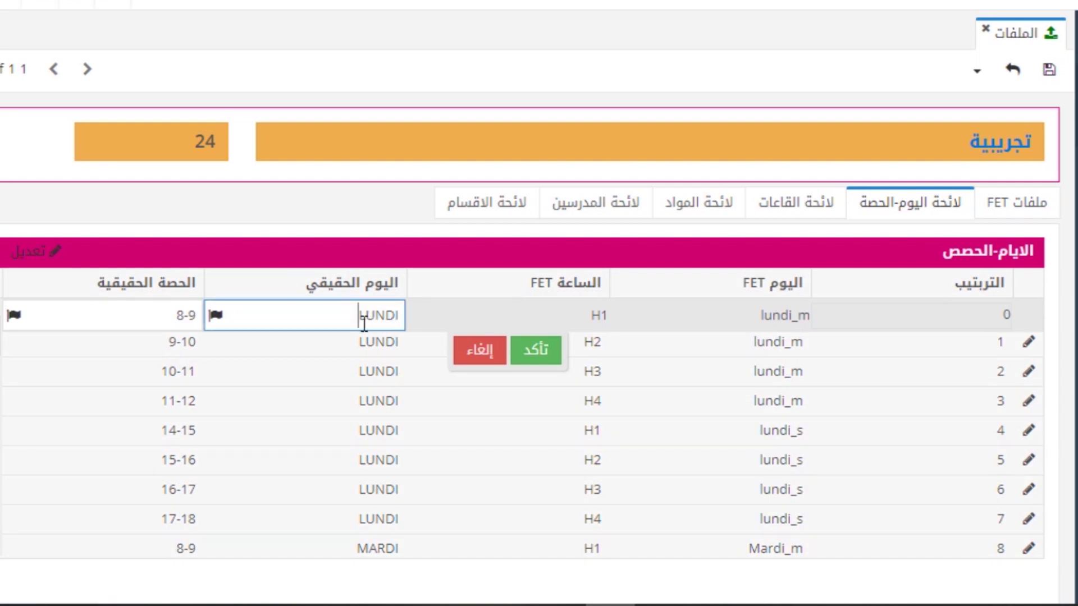
click(160, 314)
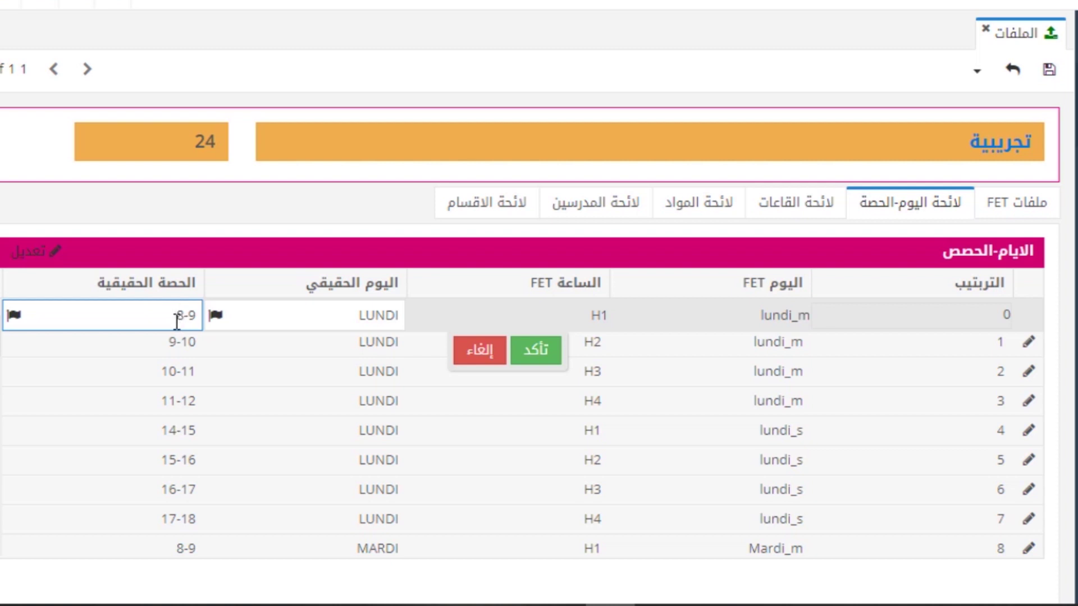
click(468, 358)
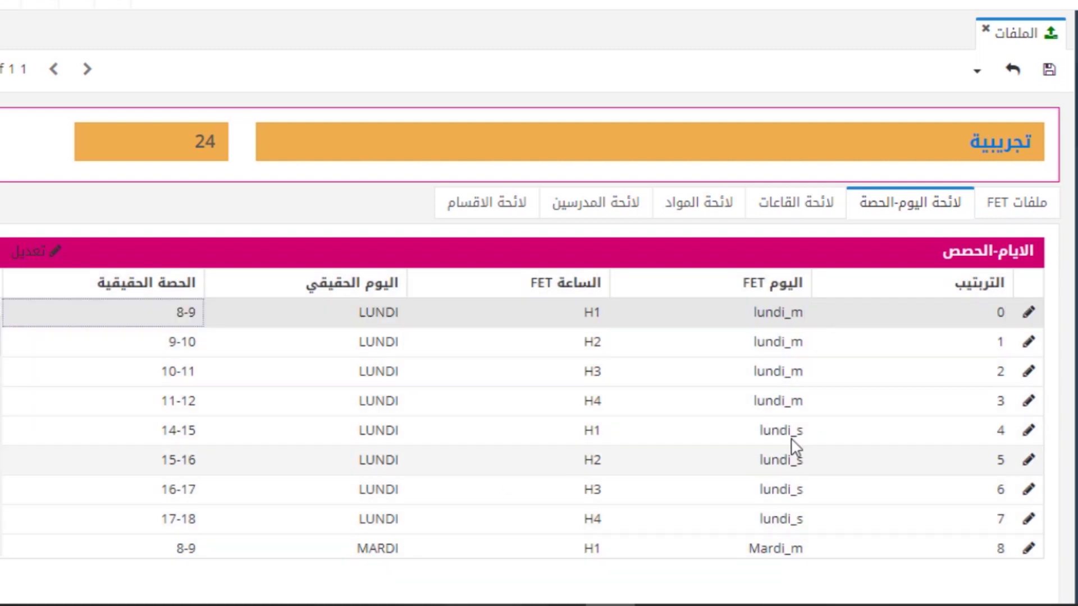
Examine the room list and the editable order and name fields of room 1.
click(806, 209)
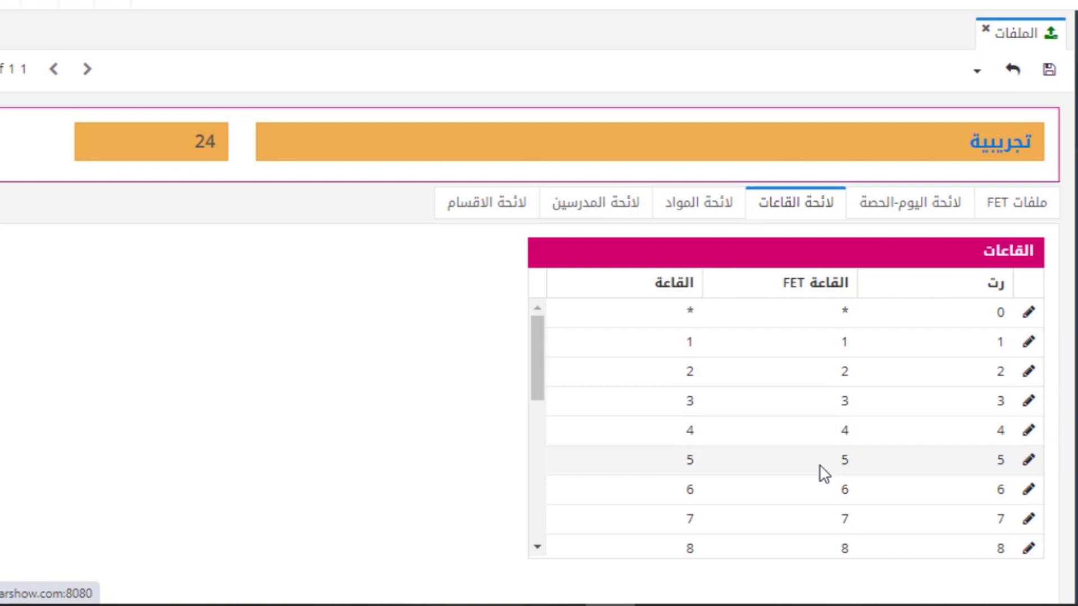
click(821, 348)
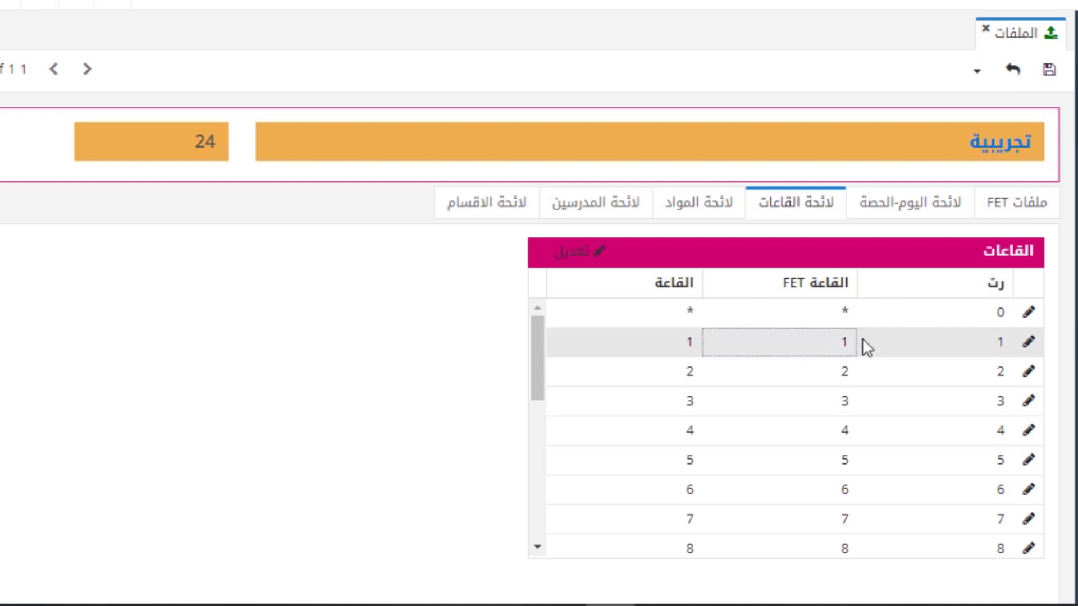
double_click(640, 344)
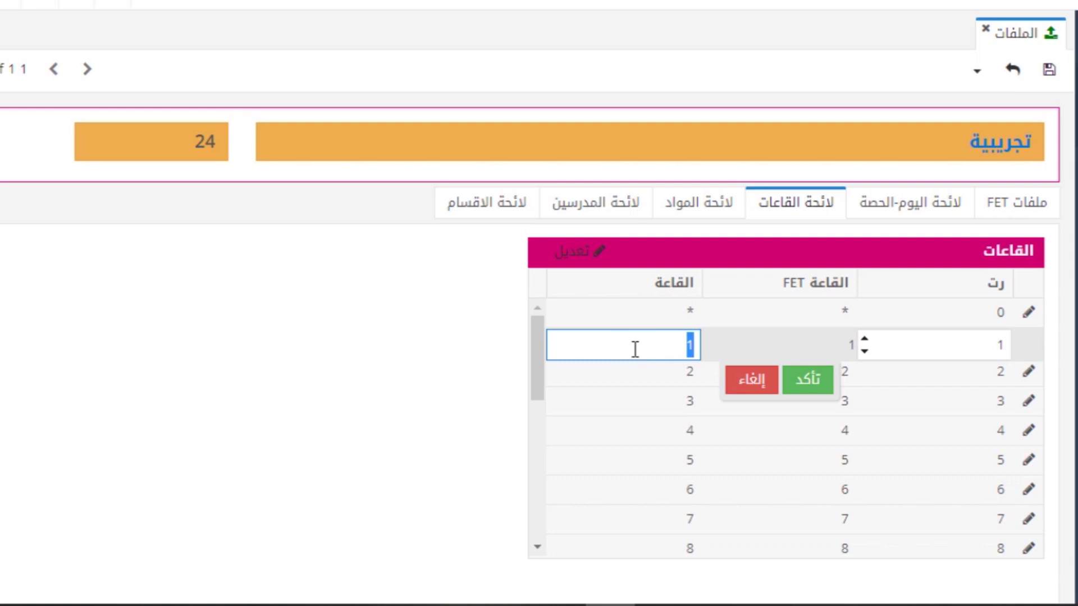
double_click(643, 375)
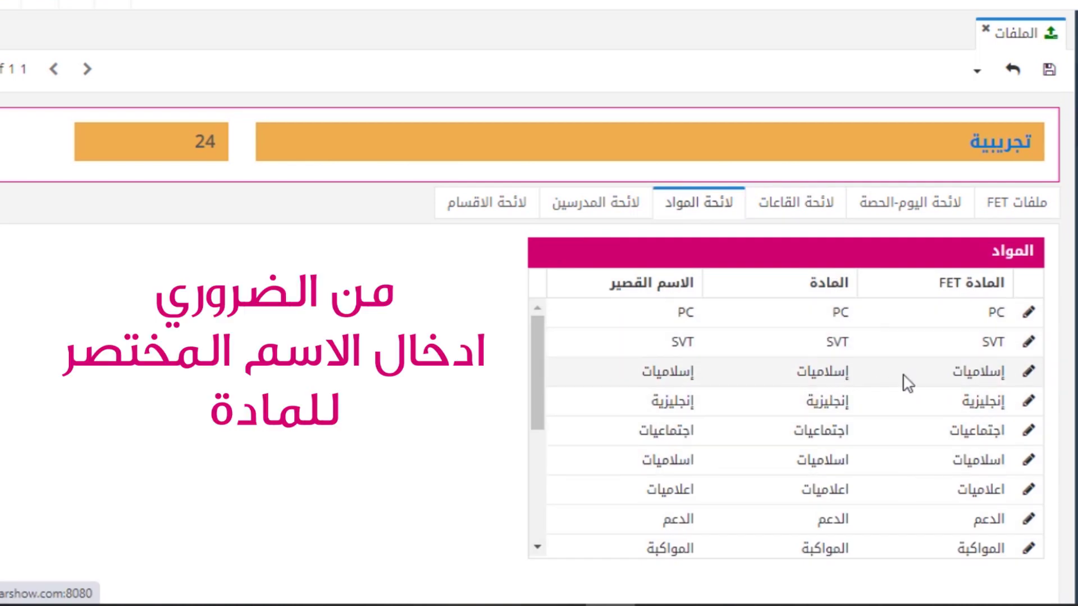
Set the short name of the subject إسلاميات to "is" in the subject list.
double_click(806, 374)
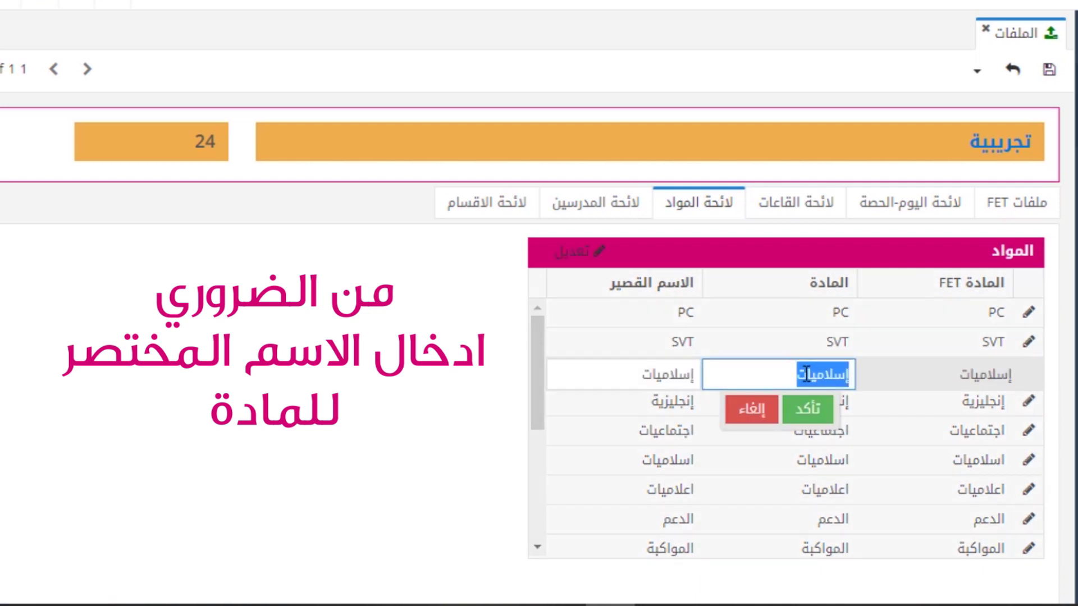
click(792, 374)
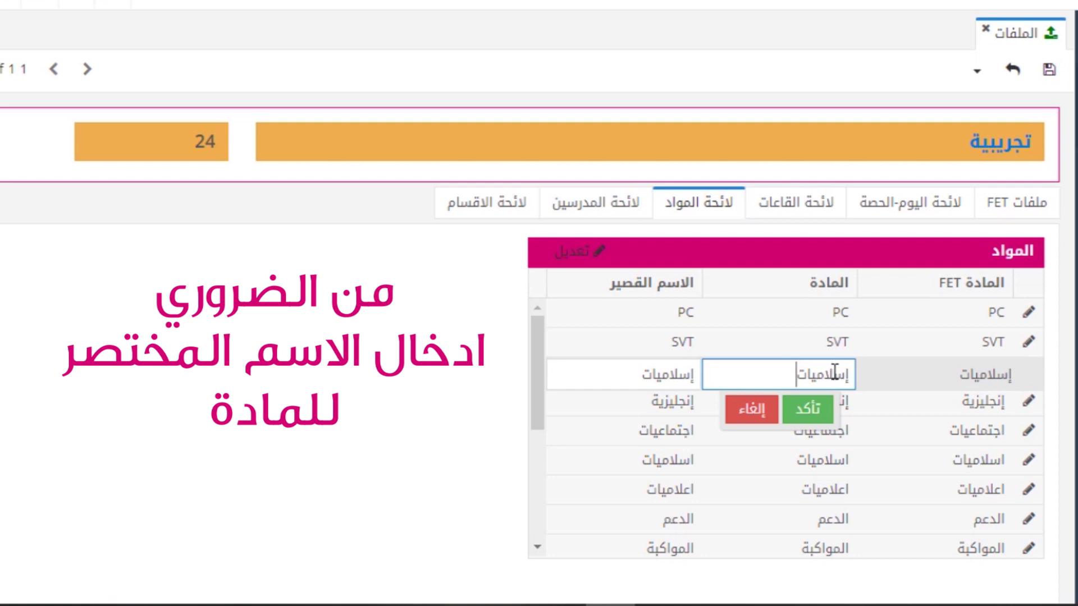
double_click(658, 375)
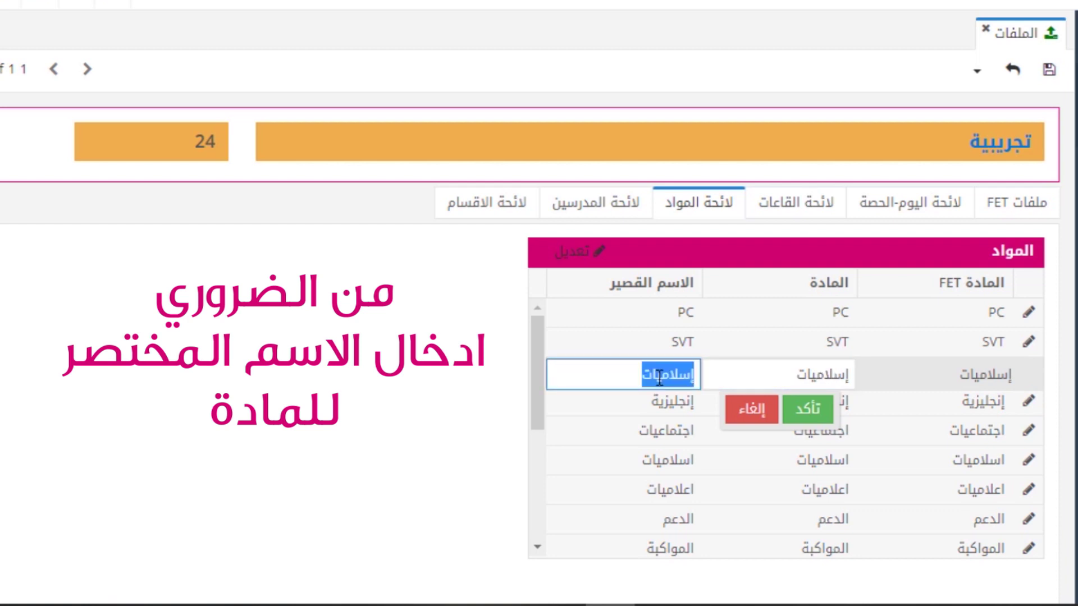
text(is)
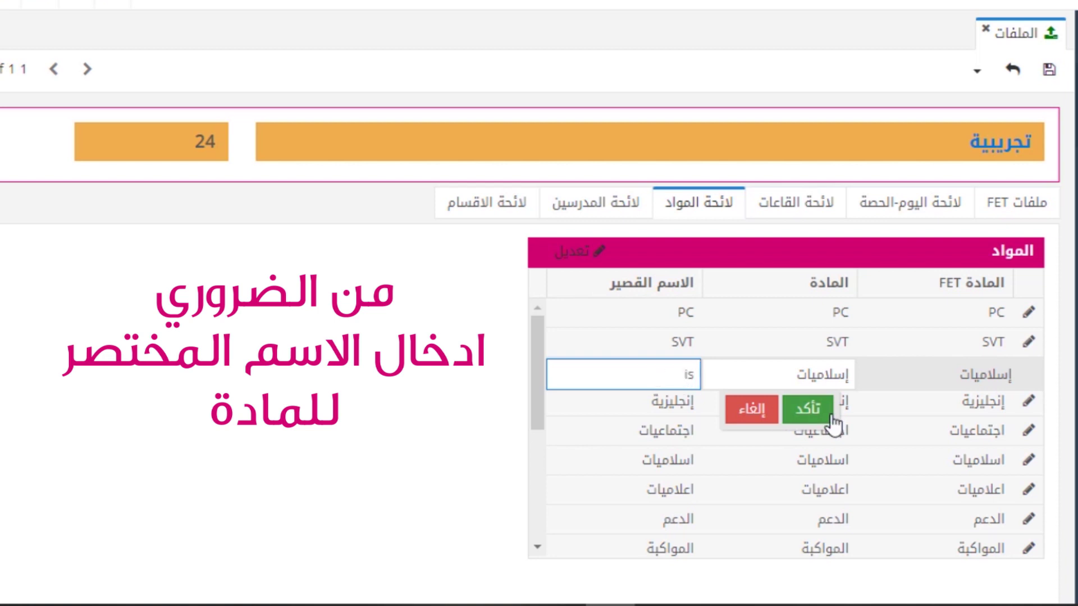
click(822, 415)
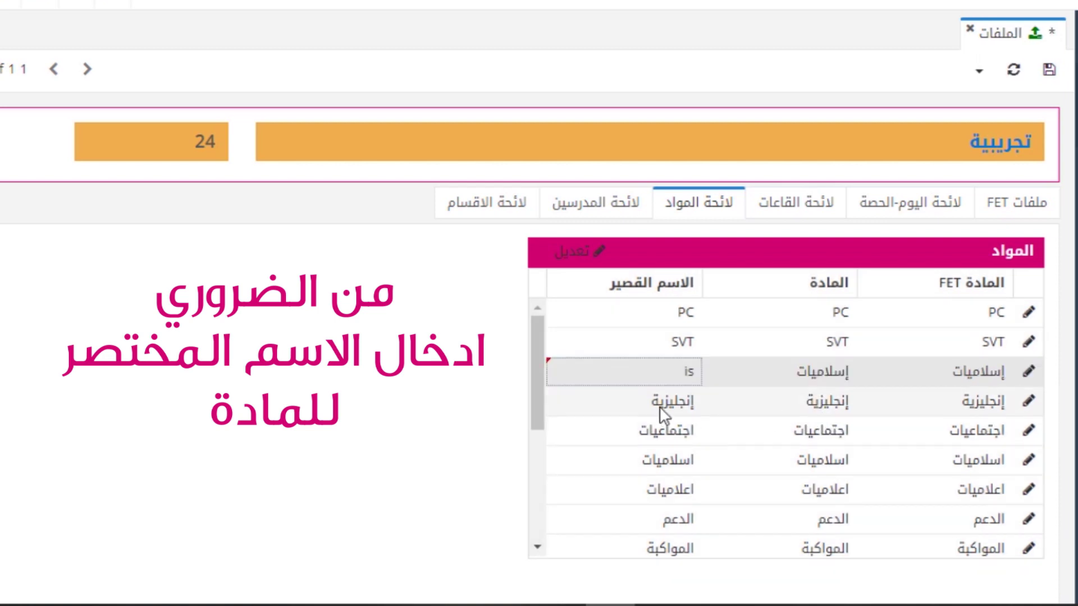
Set the short names of إنجليزية to "eng", اجتماعيات to "hg", اسلاميات to "is" and اعلاميات to "info", and save the record.
double_click(660, 404)
text(eng)
click(797, 441)
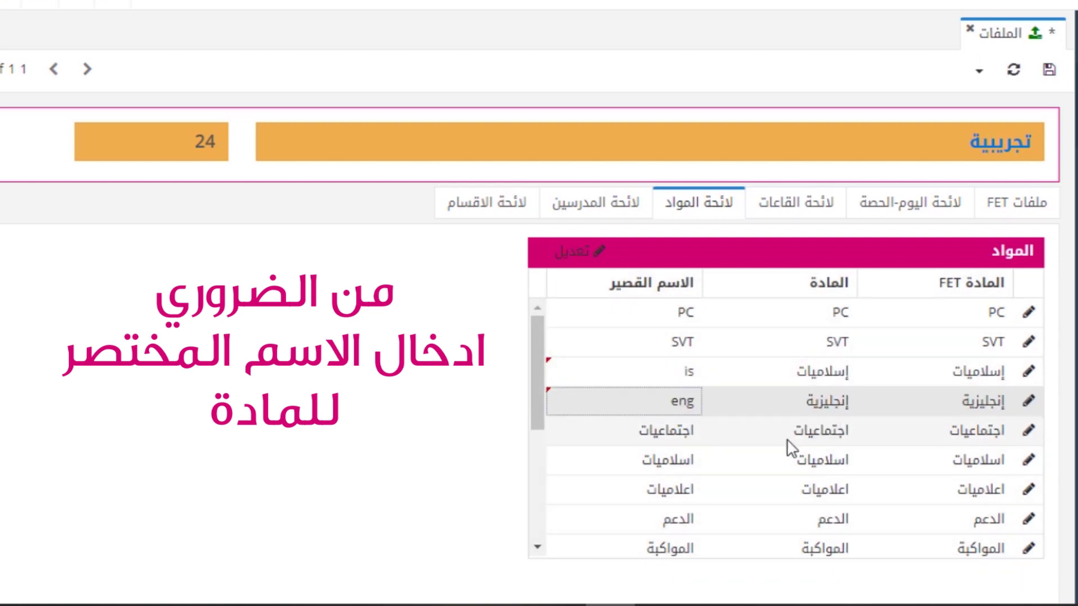
double_click(677, 438)
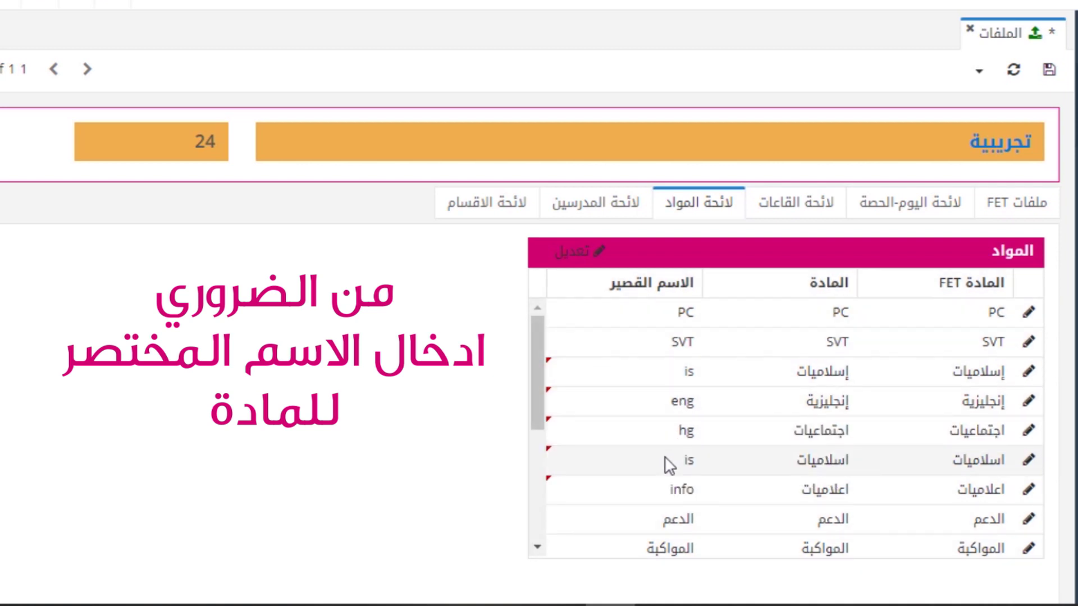
click(1049, 69)
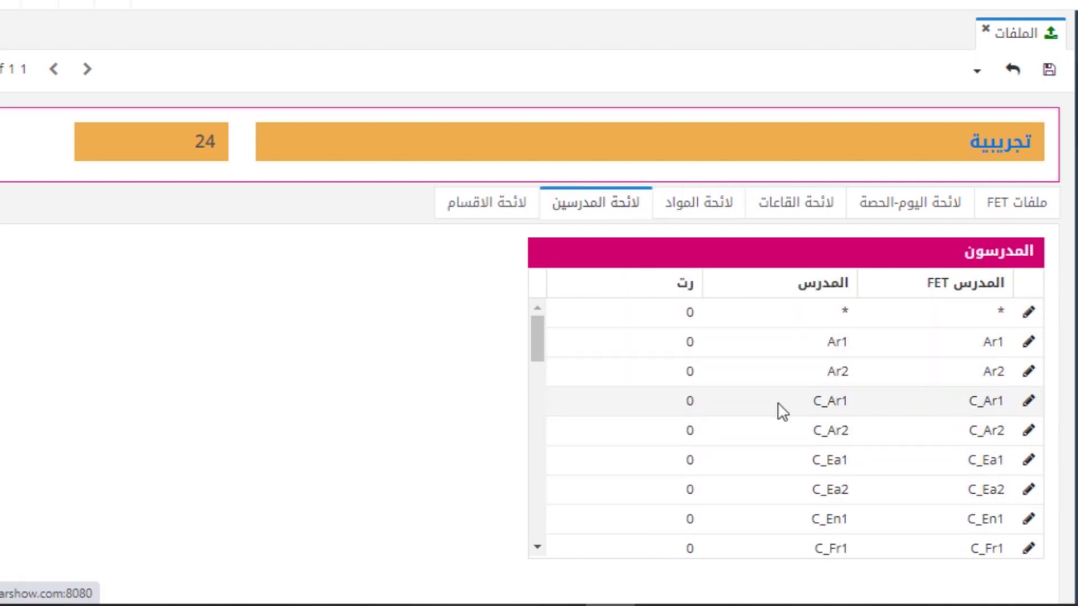
Examine the editable fields of teacher C_Ar1 in the teacher list and of class 1C1 in the class list.
double_click(802, 414)
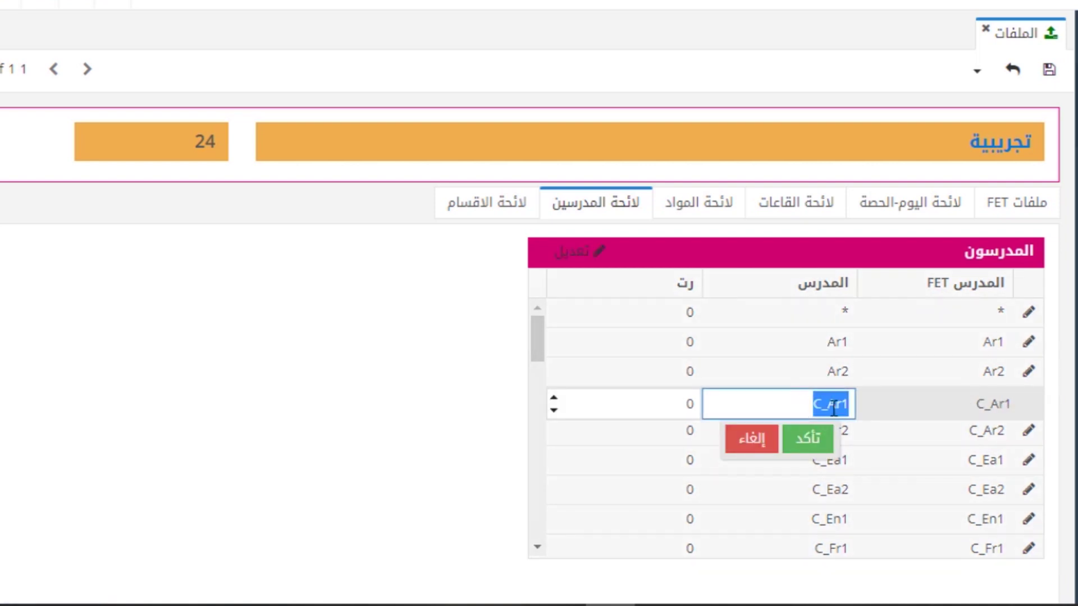
click(678, 412)
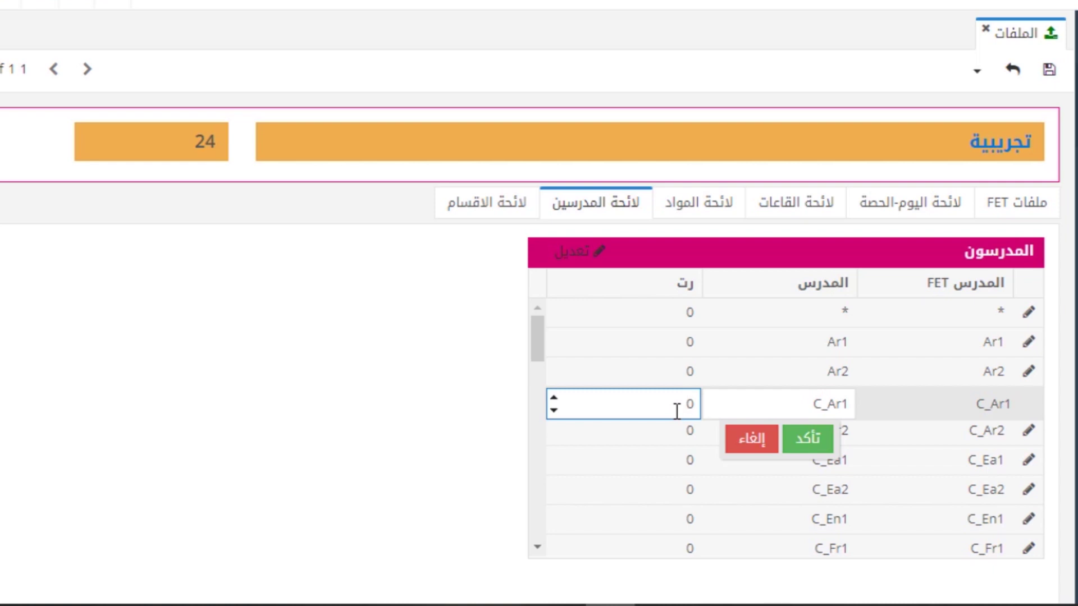
click(505, 203)
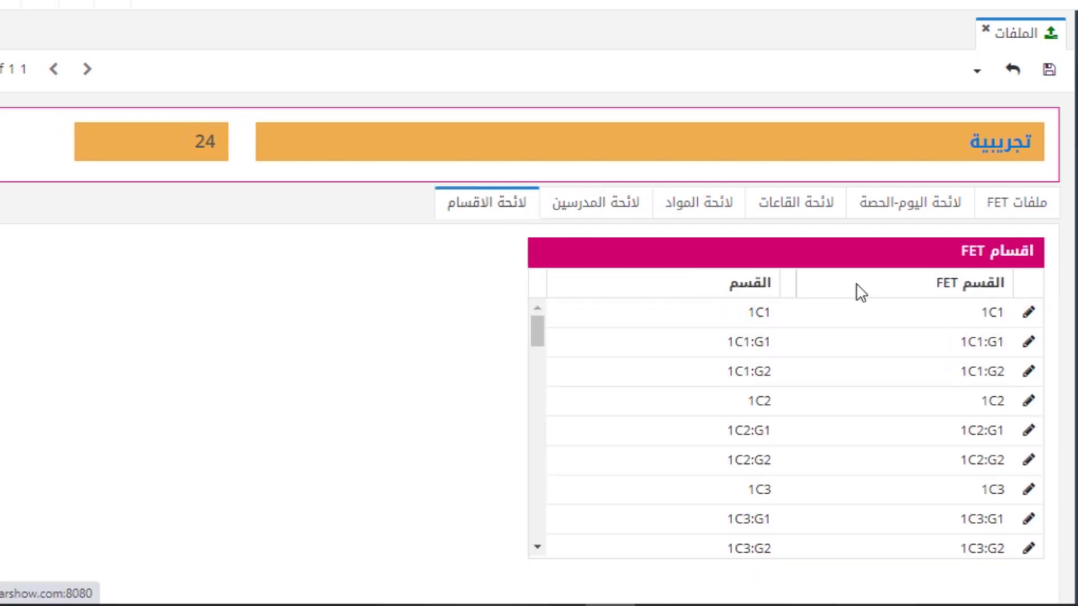
click(739, 313)
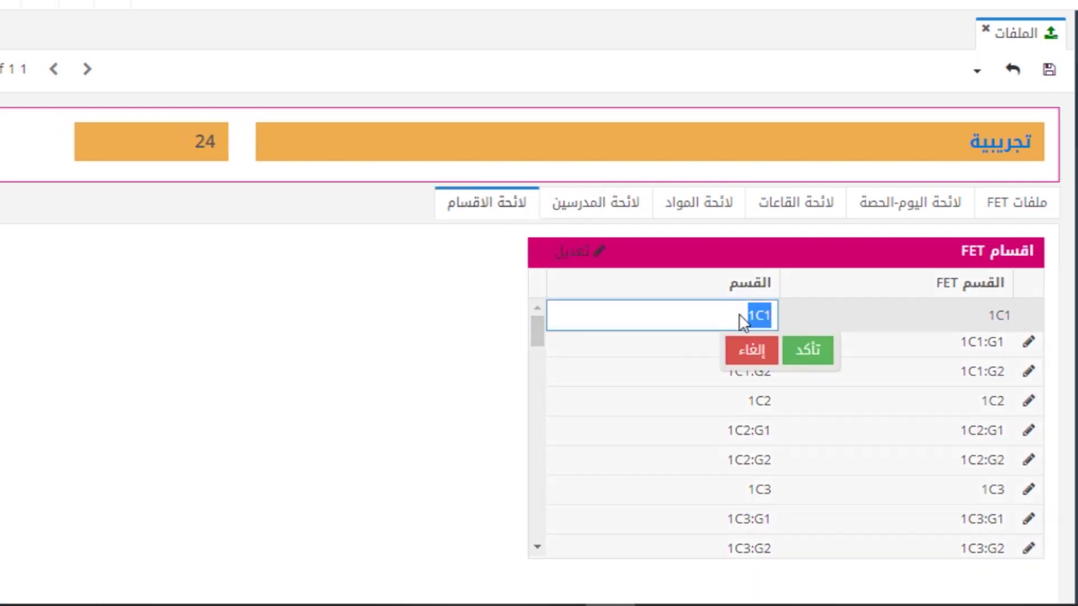
click(763, 349)
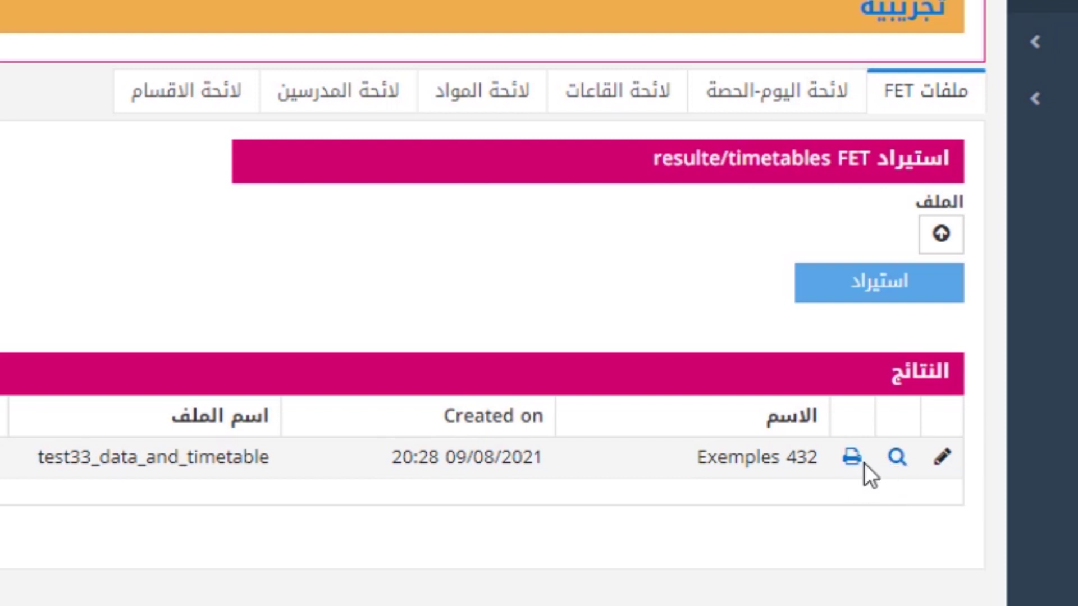
Preview the imported test33_data_and_timetable result for teacher C_Hg1.
click(899, 457)
click(909, 90)
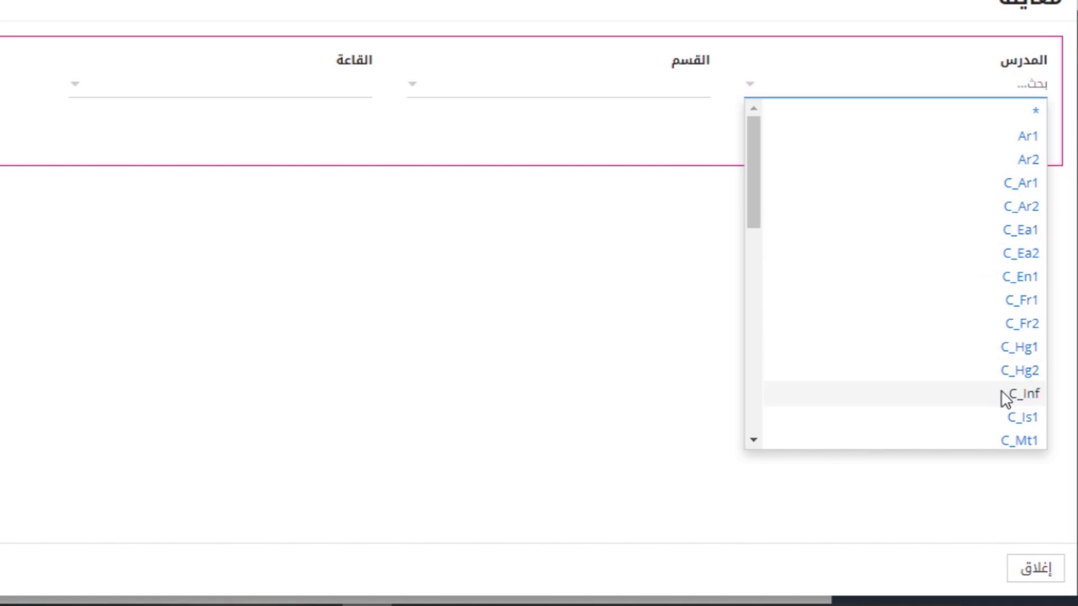
click(1004, 358)
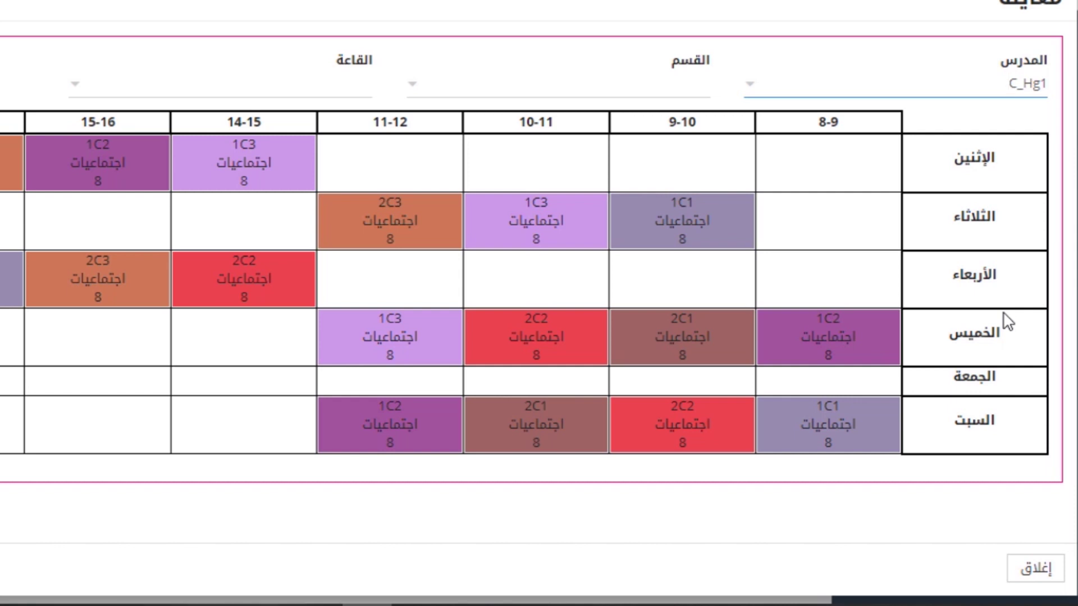
Preview the imported timetable for teacher C_Fr1 and for class 1C1.
key(Up)
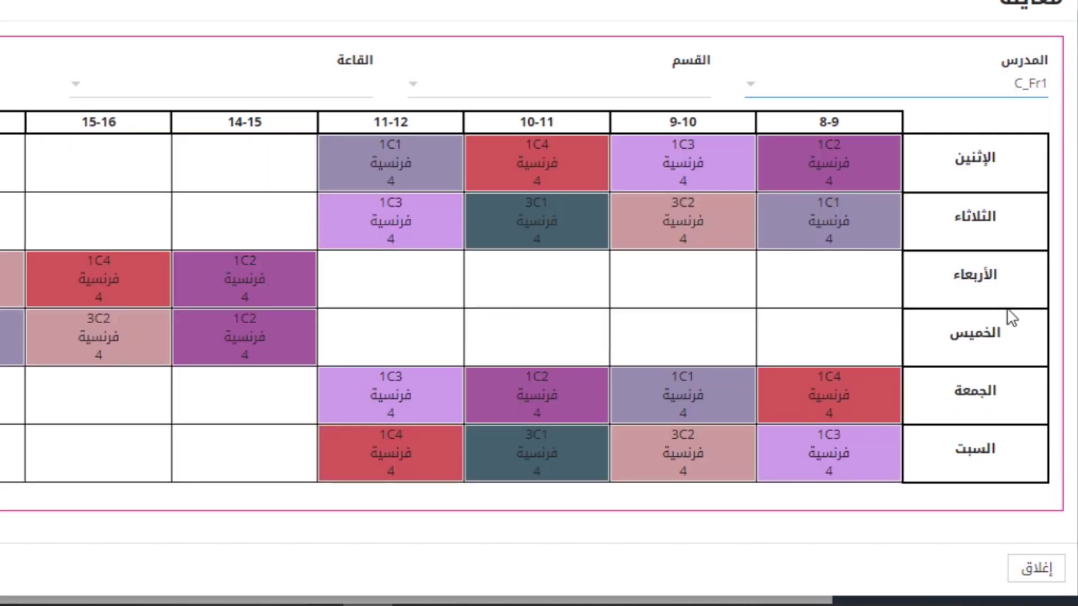
click(615, 84)
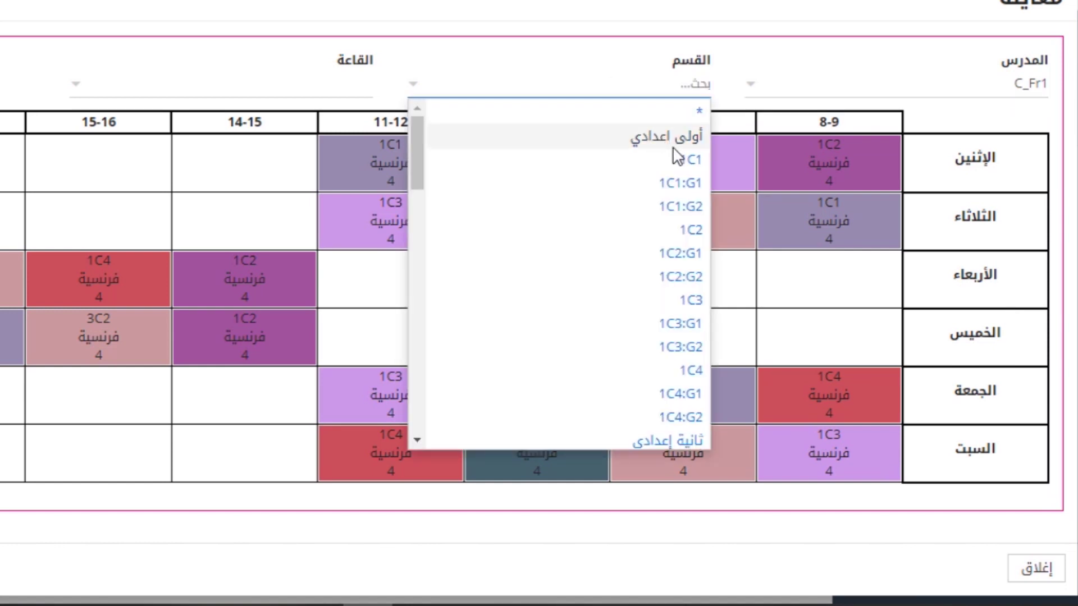
click(690, 161)
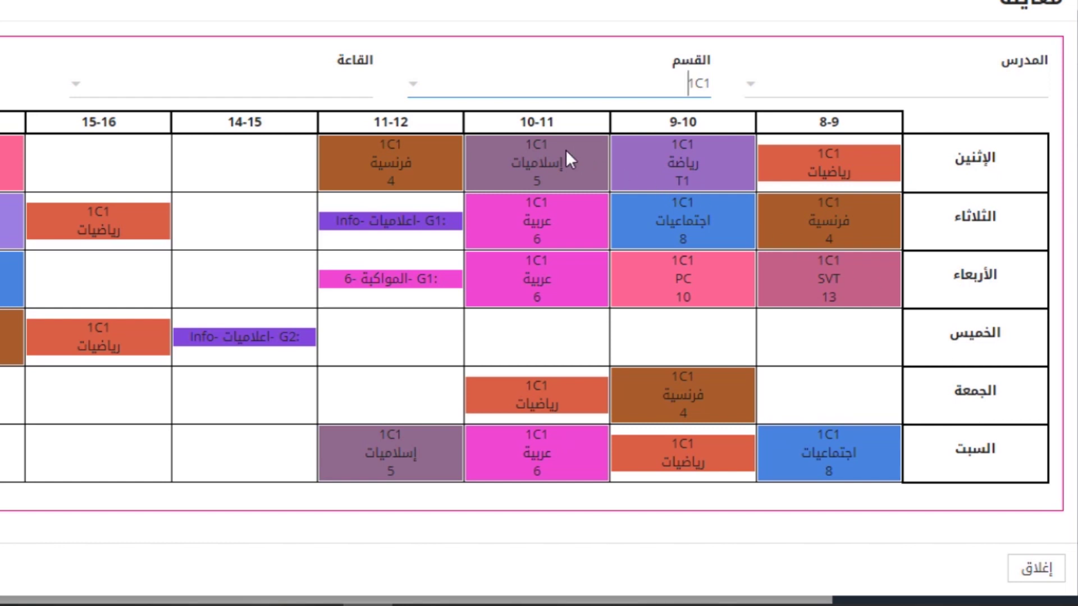
Preview the combined timetables of all classes and of all rooms by choosing * for each.
click(679, 86)
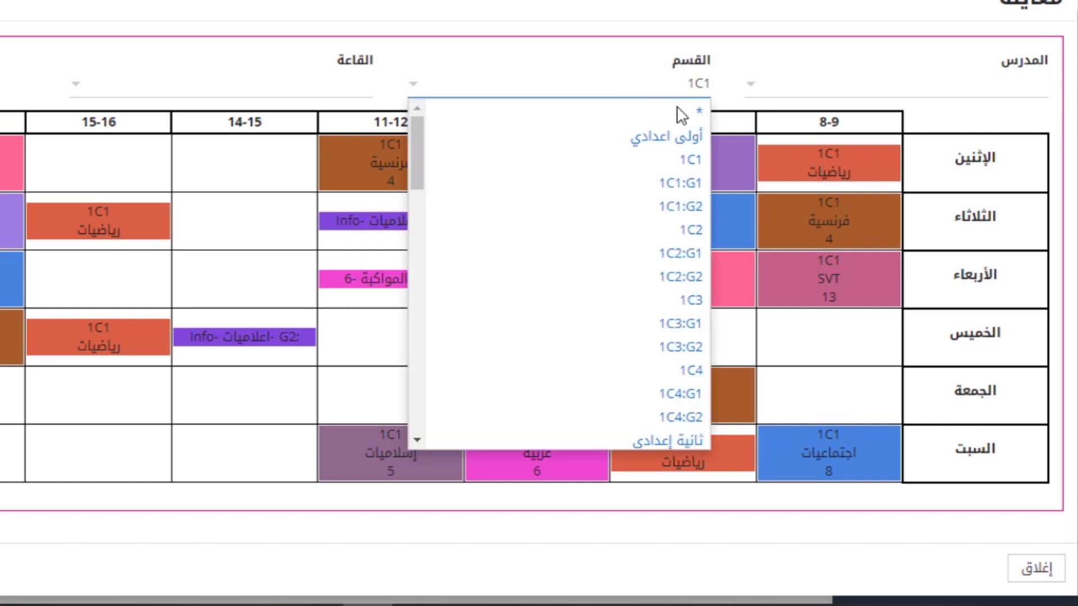
click(641, 114)
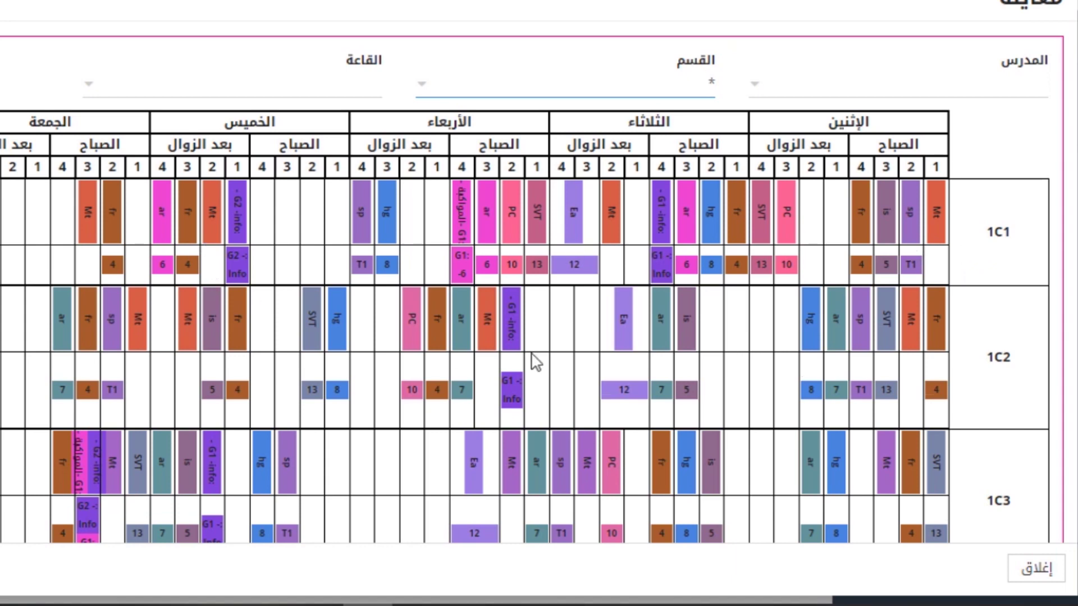
scroll(533, 359, down, 5)
scroll(535, 358, down, 15)
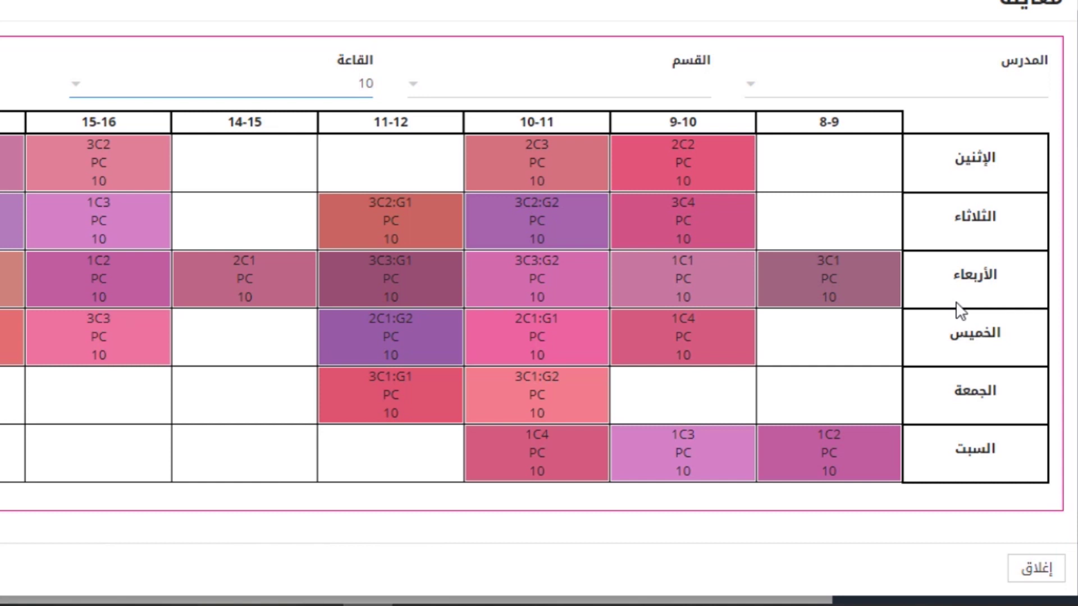
click(296, 87)
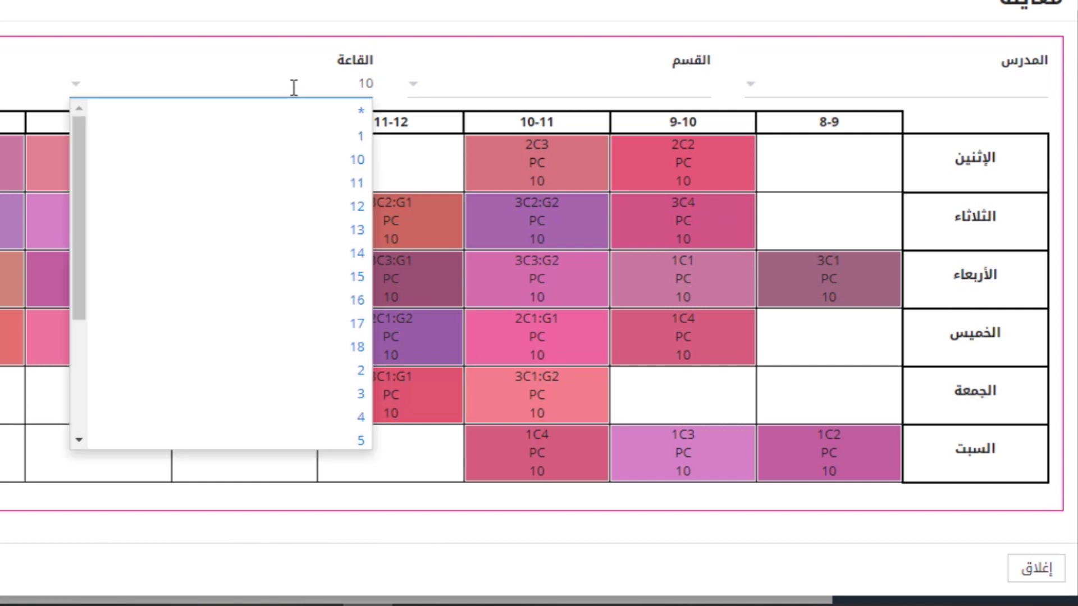
click(352, 109)
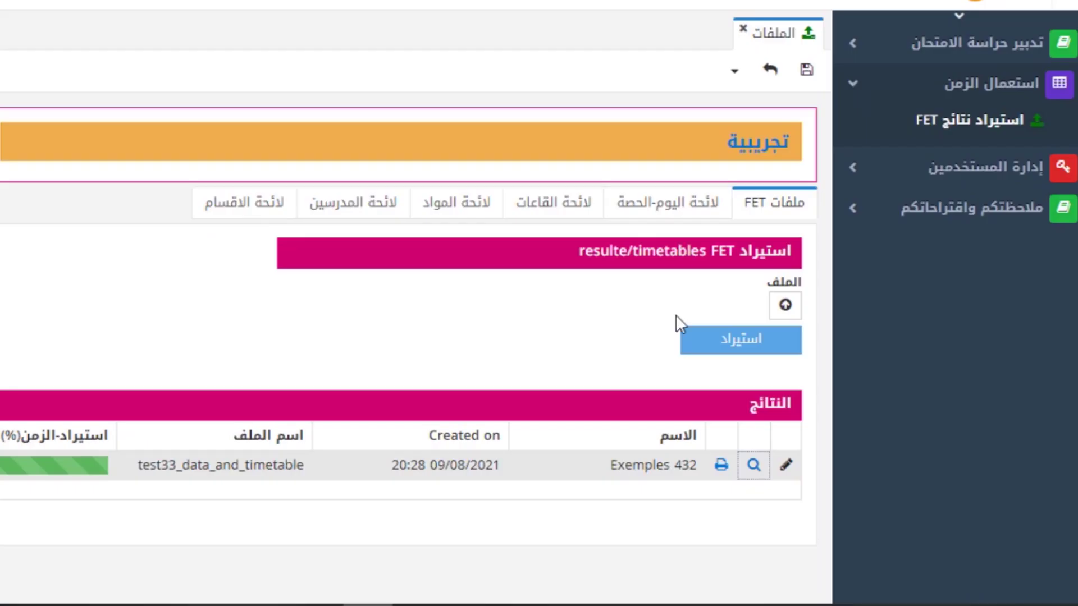
Open the print options of the Exemples 432 result and download the report جدول الحصص حسب المدرس(1/1).
click(721, 468)
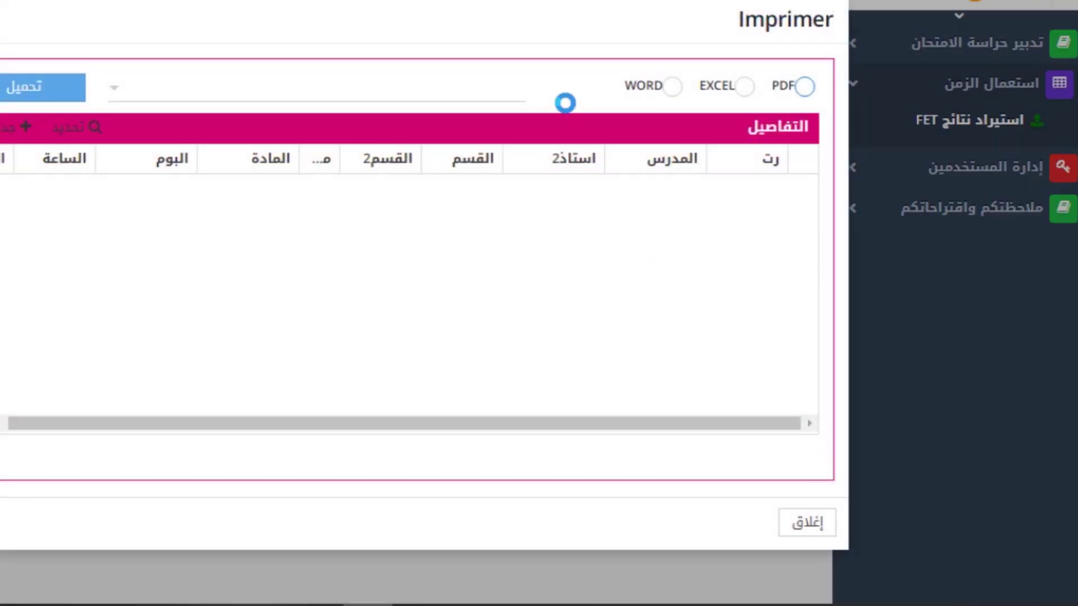
click(395, 86)
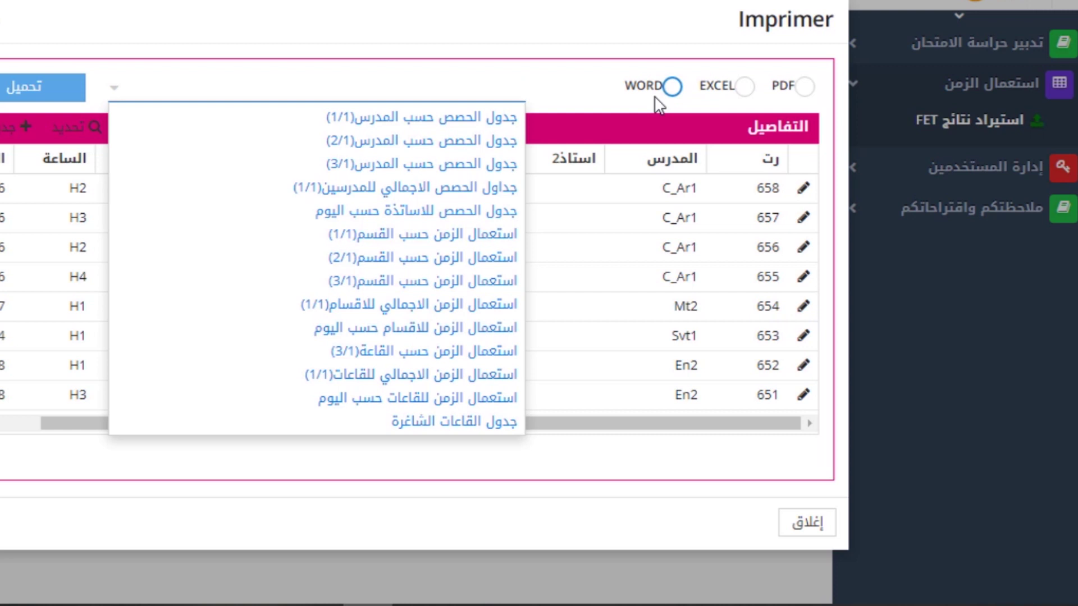
click(480, 119)
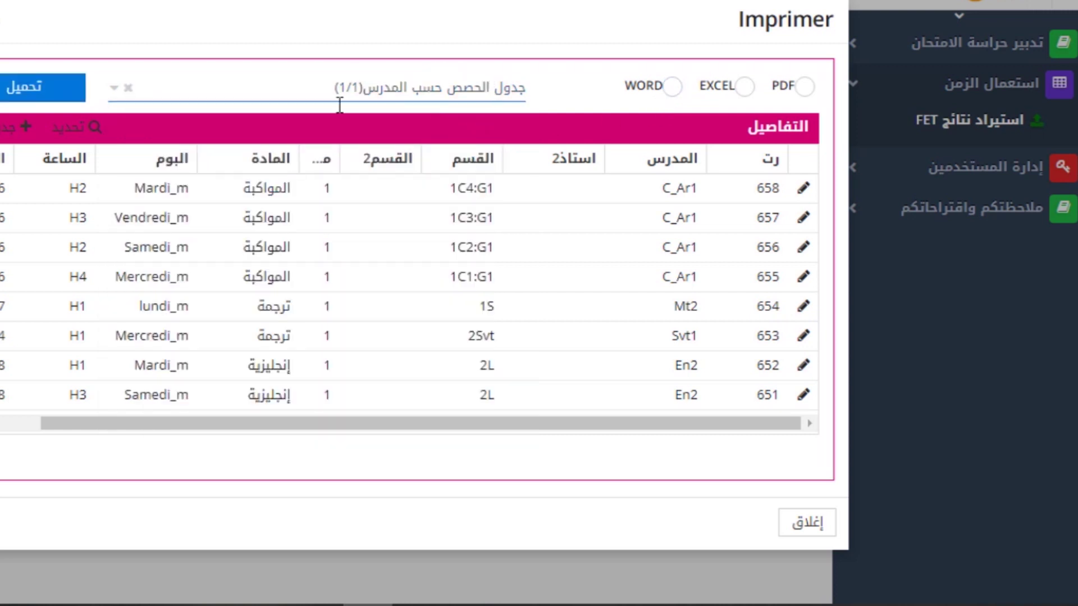
click(48, 98)
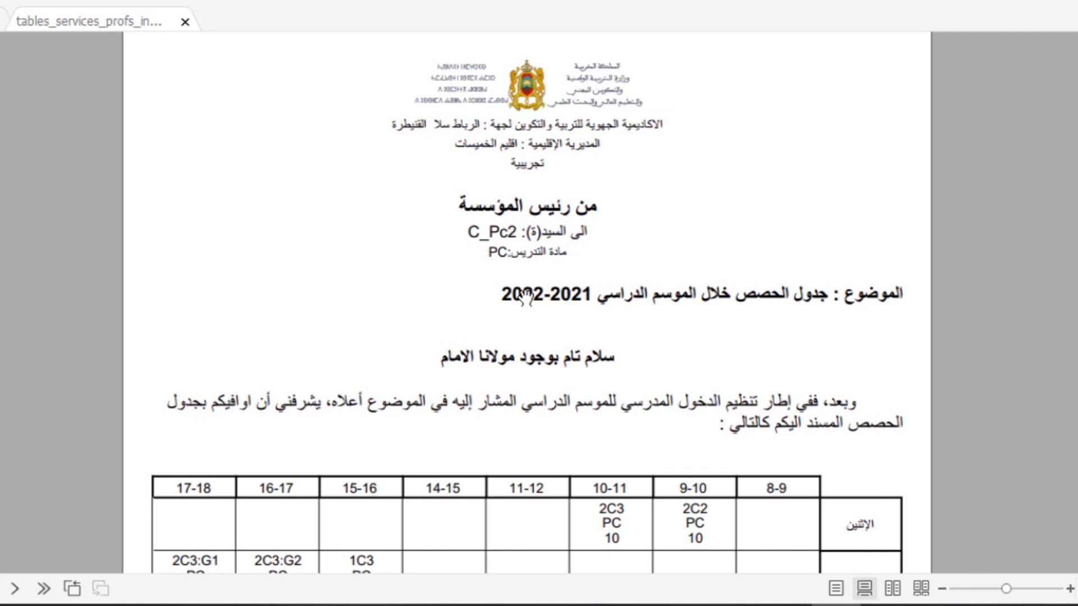
Examine the individual teacher timetable letters and their assigned-class tables in the downloaded document.
scroll(846, 336, down, 5)
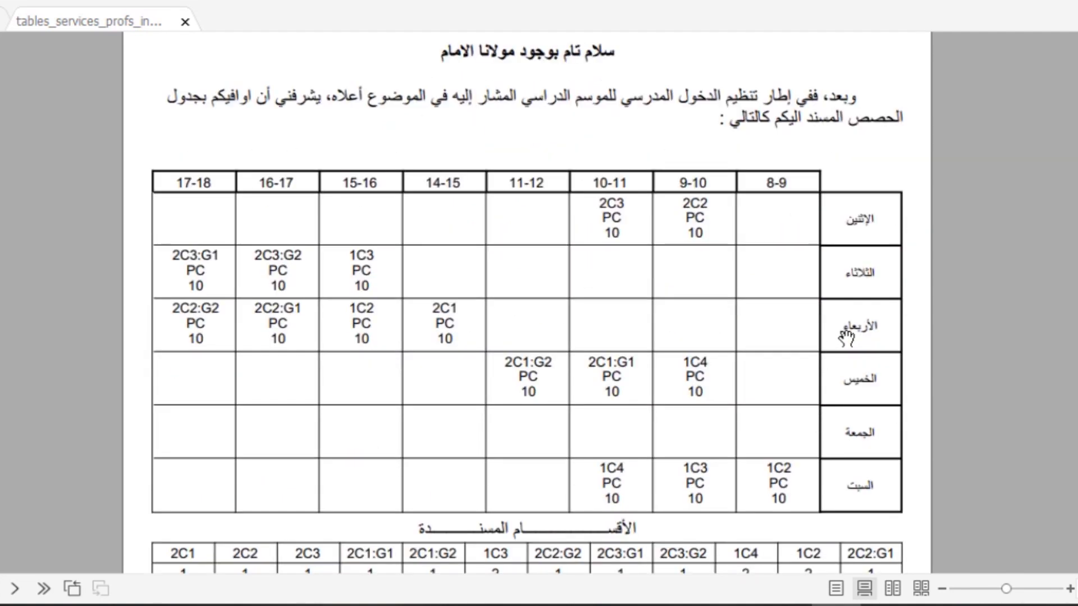
scroll(846, 337, down, 1)
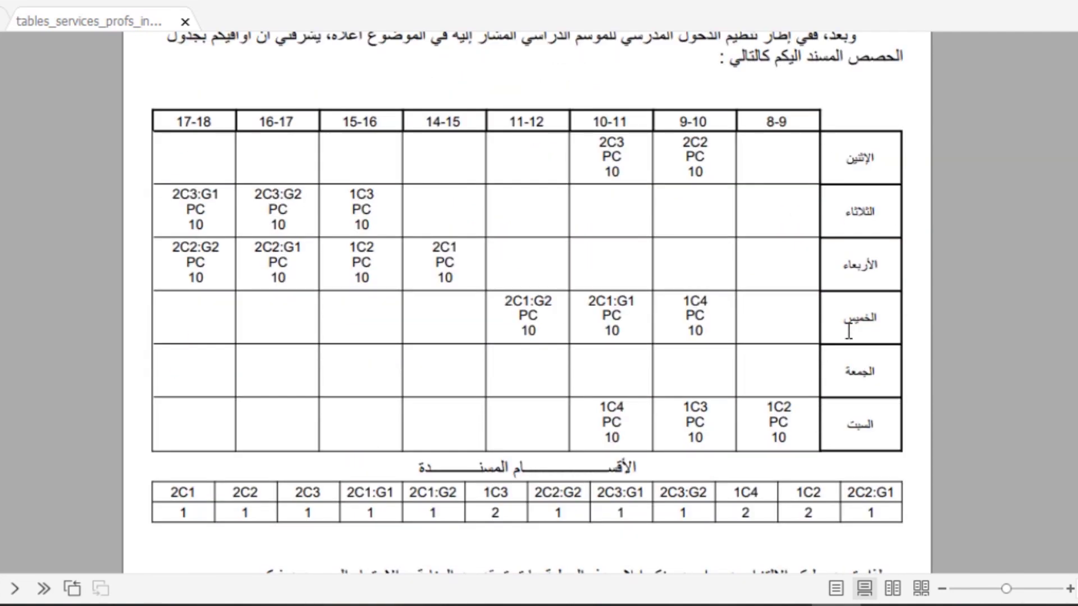
scroll(849, 331, down, 17)
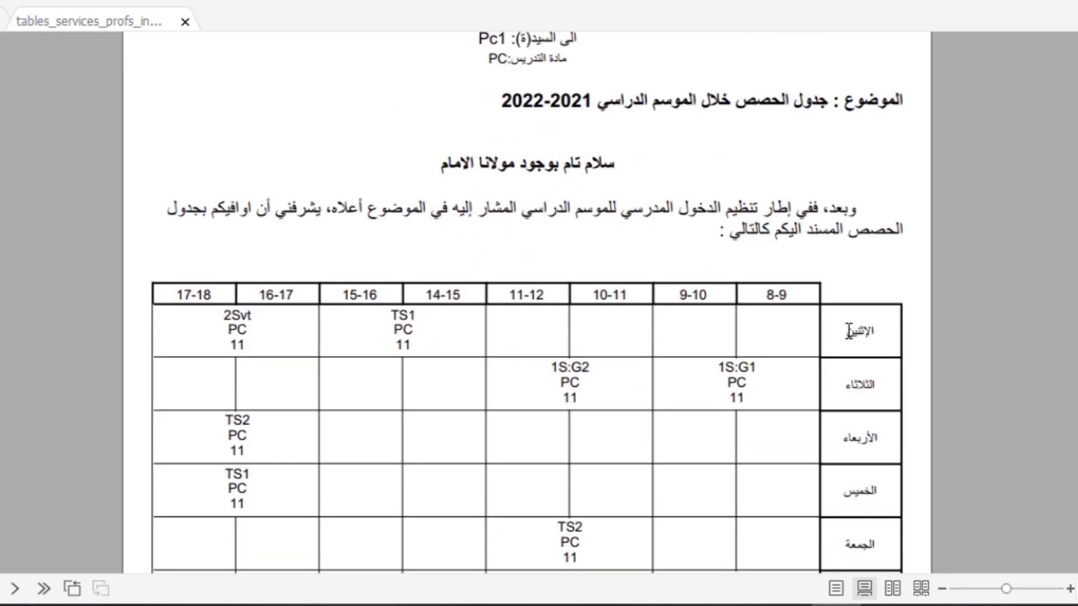
scroll(848, 331, down, 3)
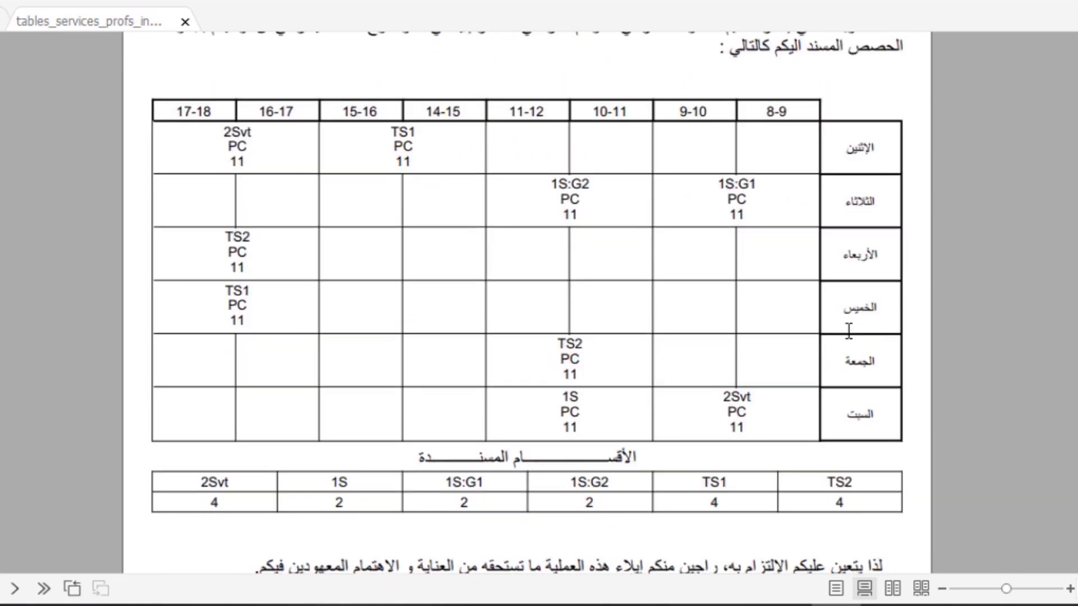
scroll(849, 331, down, 15)
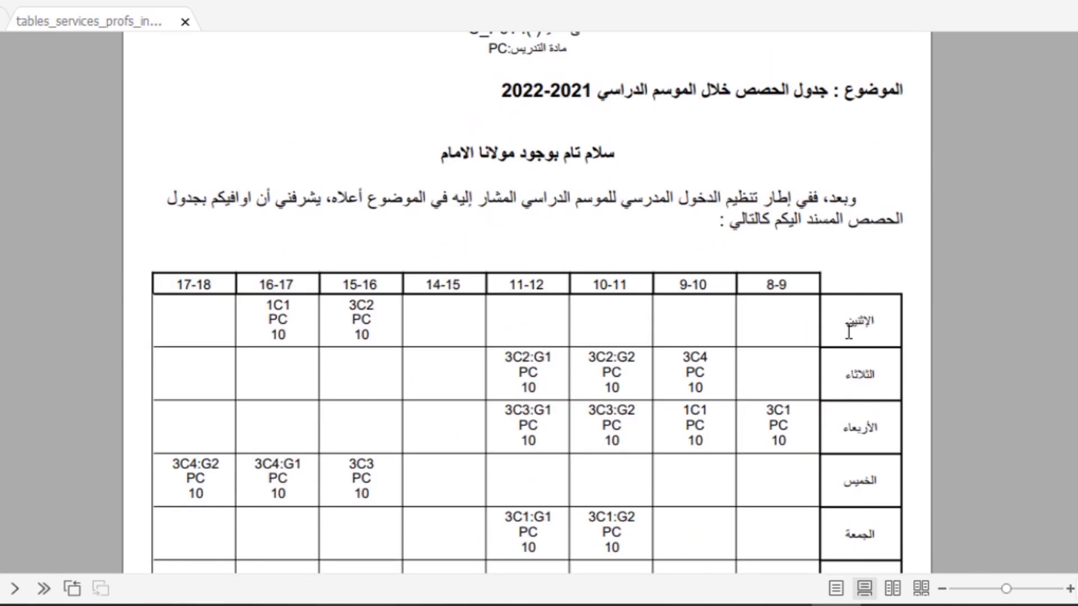
scroll(848, 331, down, 15)
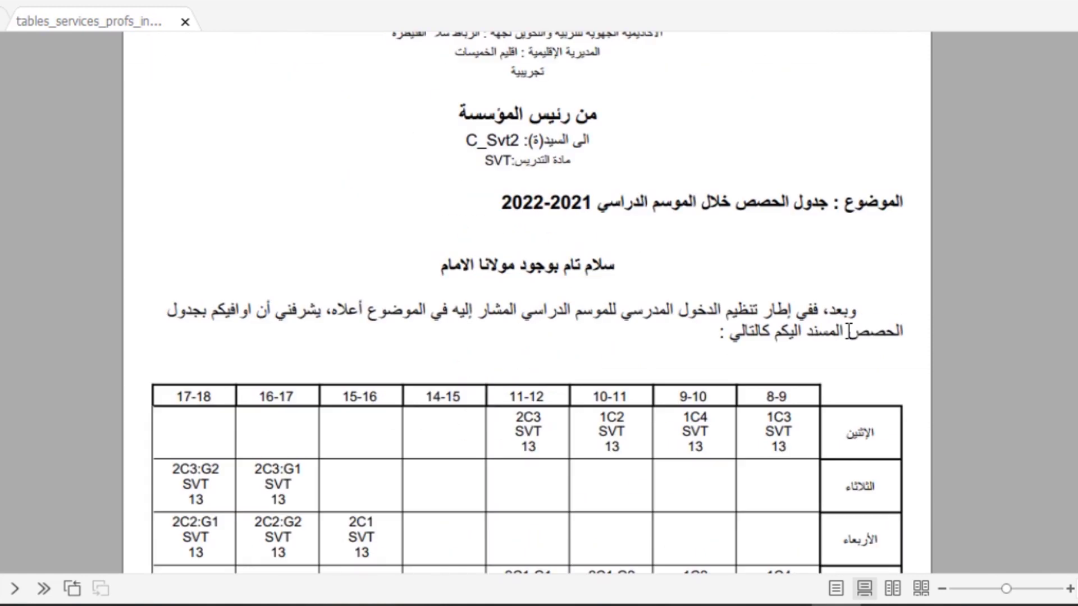
scroll(849, 331, down, 15)
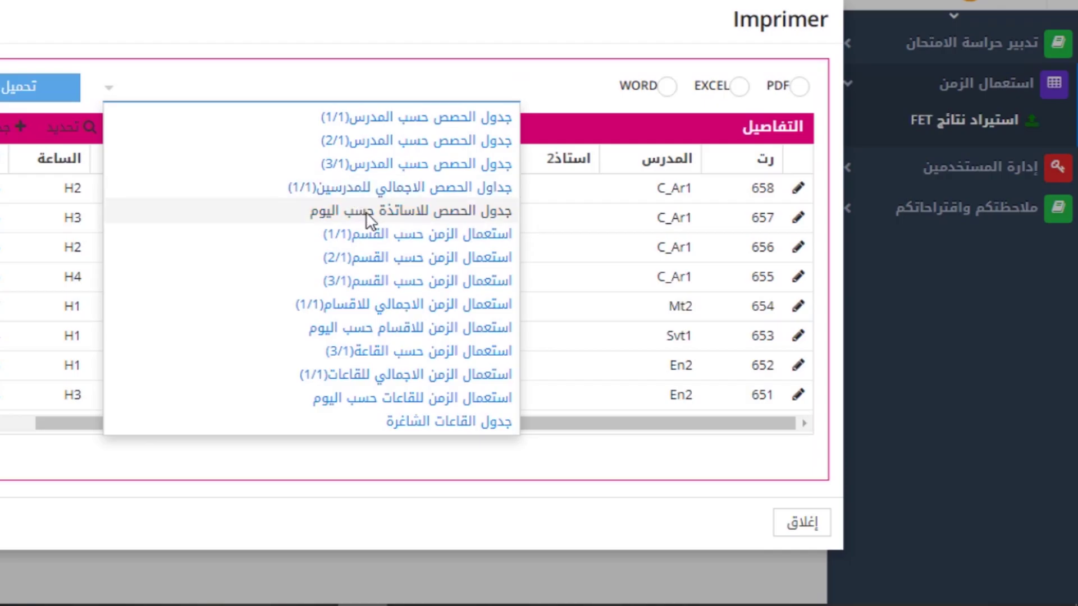
Download the report جدول الحصص حسب المدرس(2/1) and review its teacher timetables, assigned classes and signature areas.
click(355, 147)
click(28, 89)
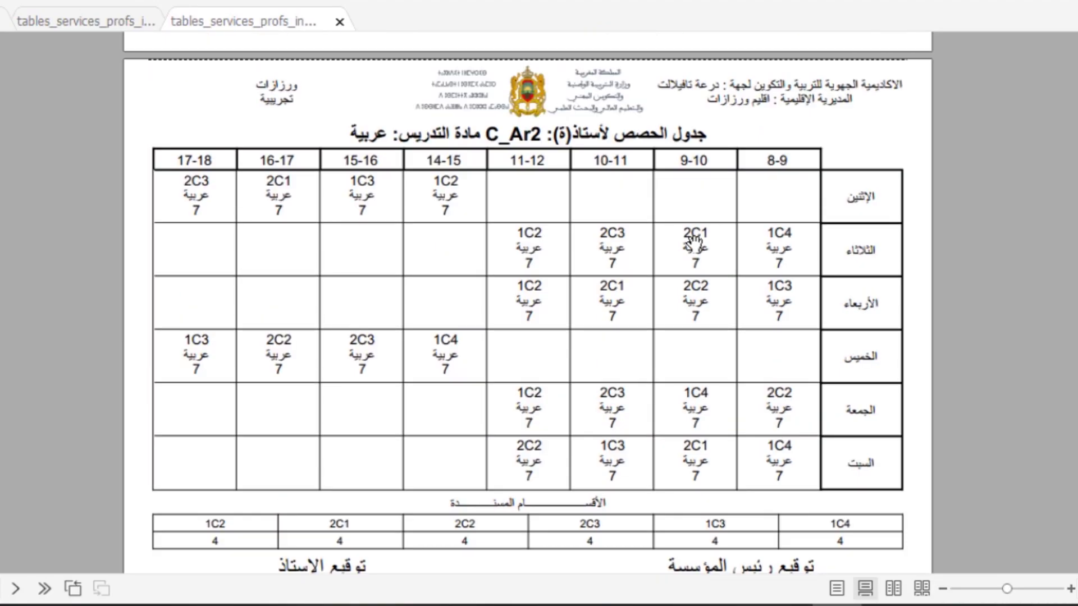
scroll(748, 375, down, 3)
scroll(748, 375, down, 13)
scroll(747, 375, down, 5)
scroll(747, 374, up, 1)
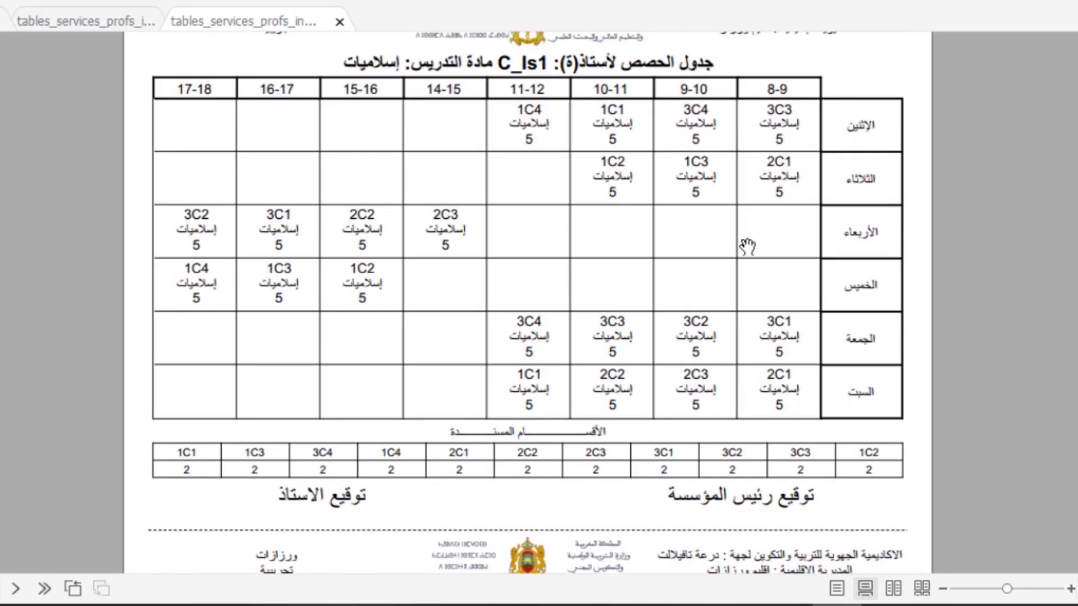
scroll(738, 230, up, 1)
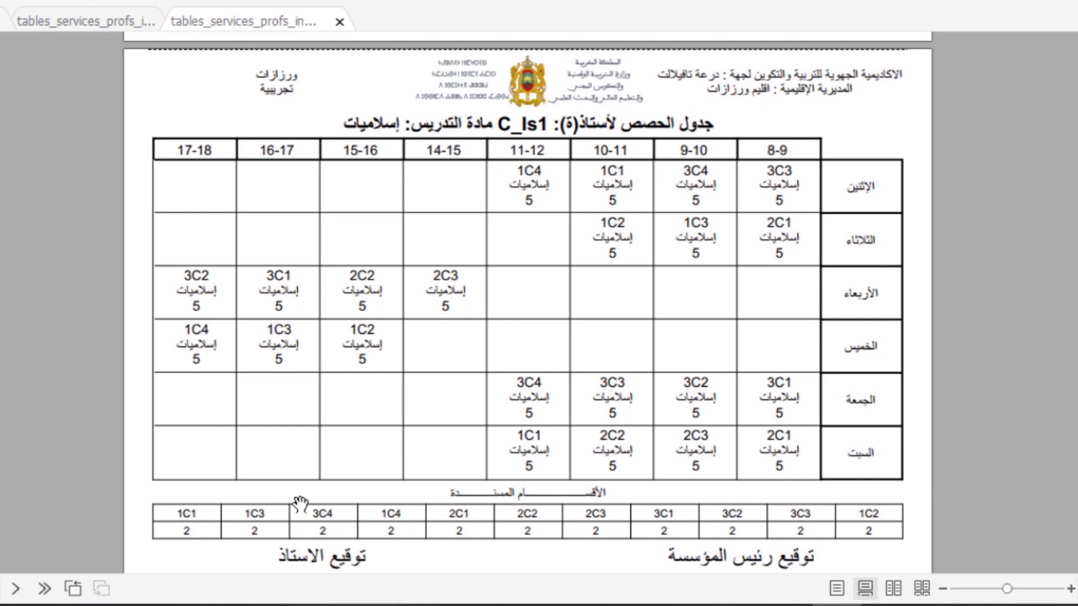
scroll(640, 460, down, 5)
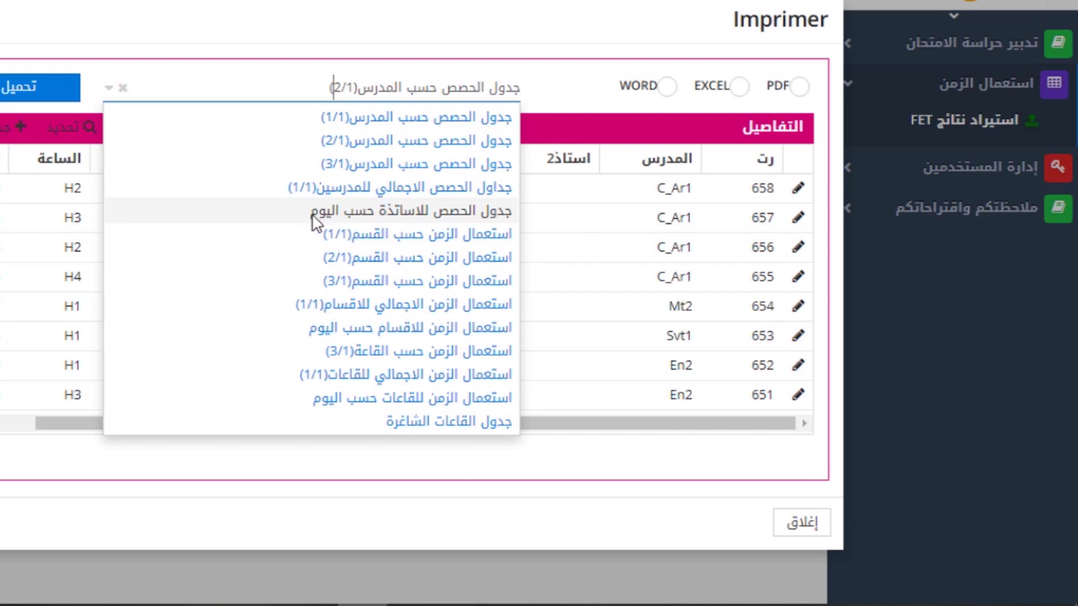
Download the report جدول الحصص للاساتذة حسب اليوم and review the teachers' sessions for Monday and Tuesday.
click(316, 222)
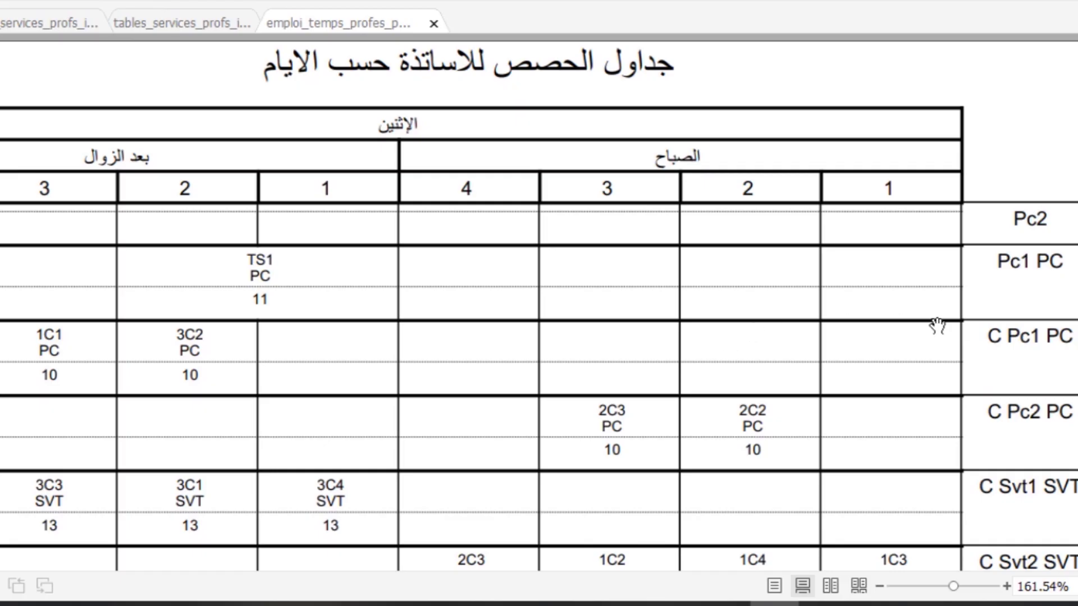
scroll(936, 326, down, 3)
scroll(935, 325, up, 2)
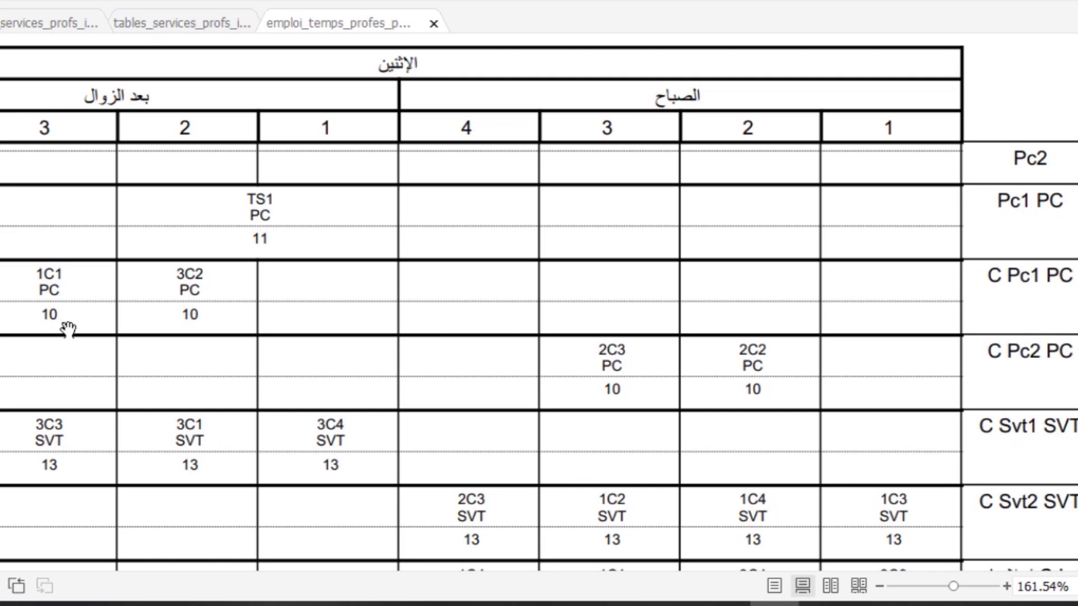
scroll(860, 465, down, 5)
scroll(860, 465, down, 9)
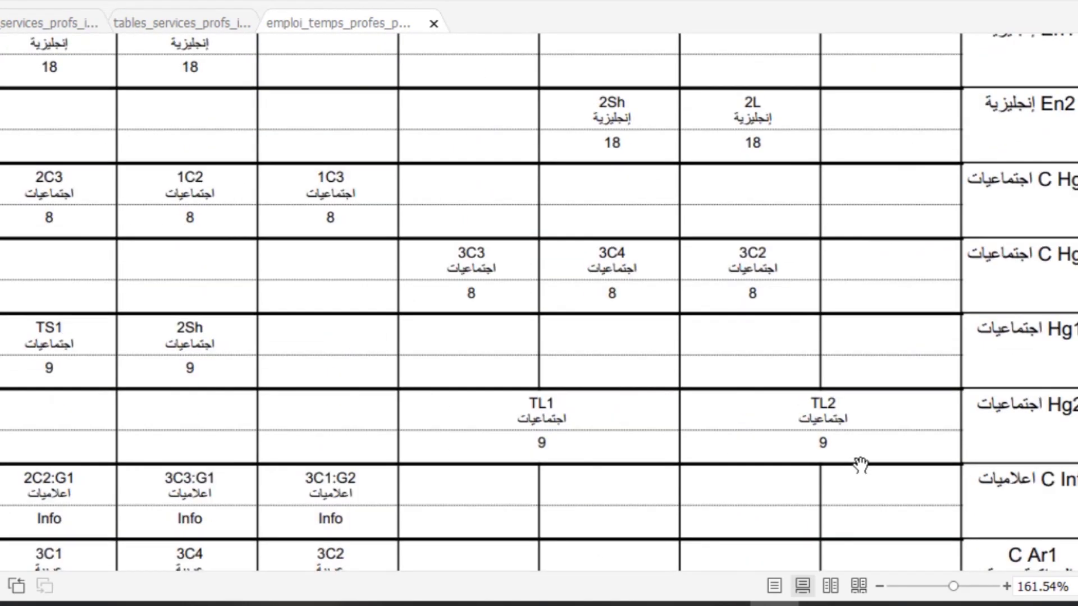
scroll(861, 465, down, 18)
scroll(860, 465, down, 20)
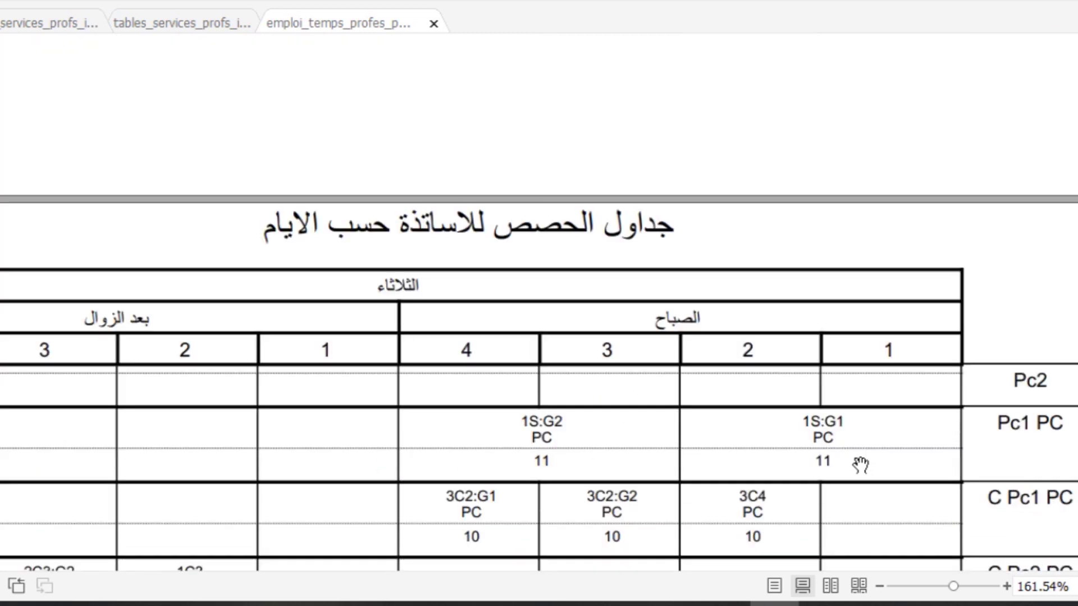
scroll(860, 464, down, 1)
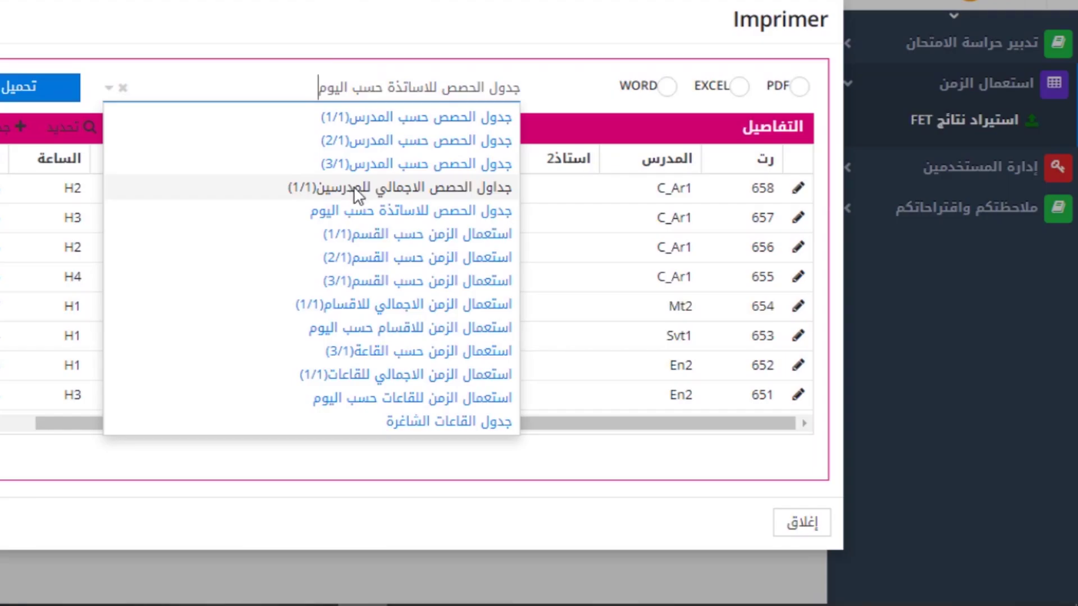
Download the report جداول الحصص الاجمالي للمدرسين(1/1) and review the teachers' hours and daily sessions in the workbook.
click(357, 191)
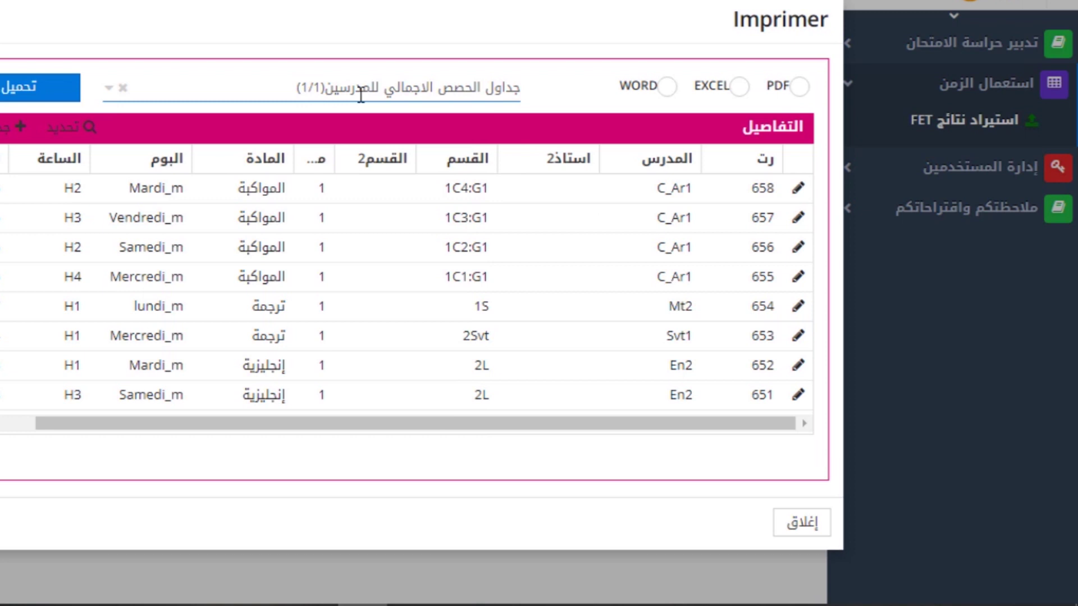
click(68, 95)
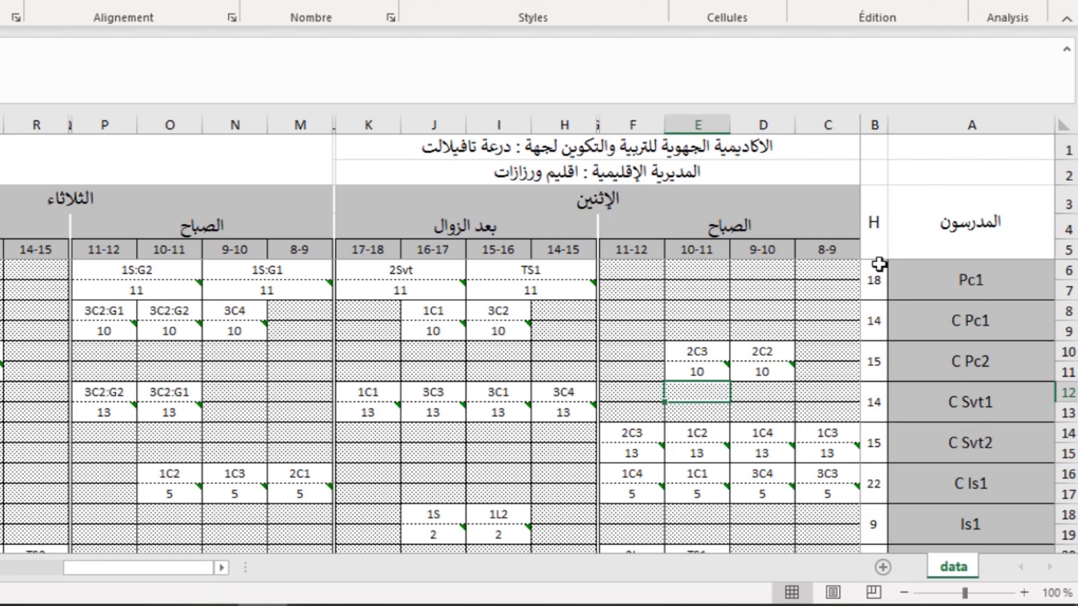
click(878, 280)
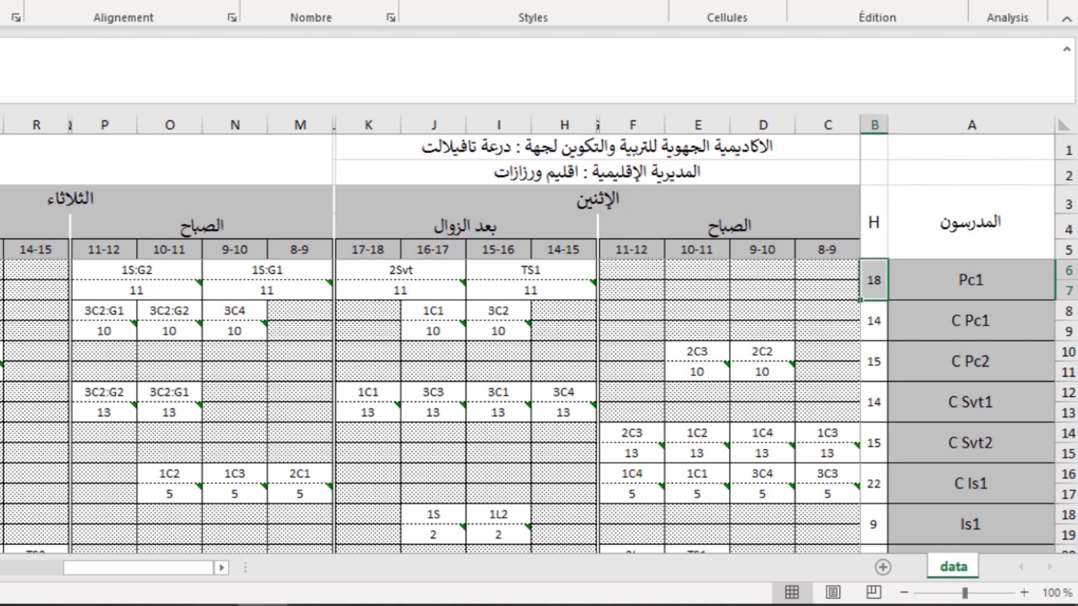
scroll(432, 337, left, 5)
scroll(431, 336, left, 5)
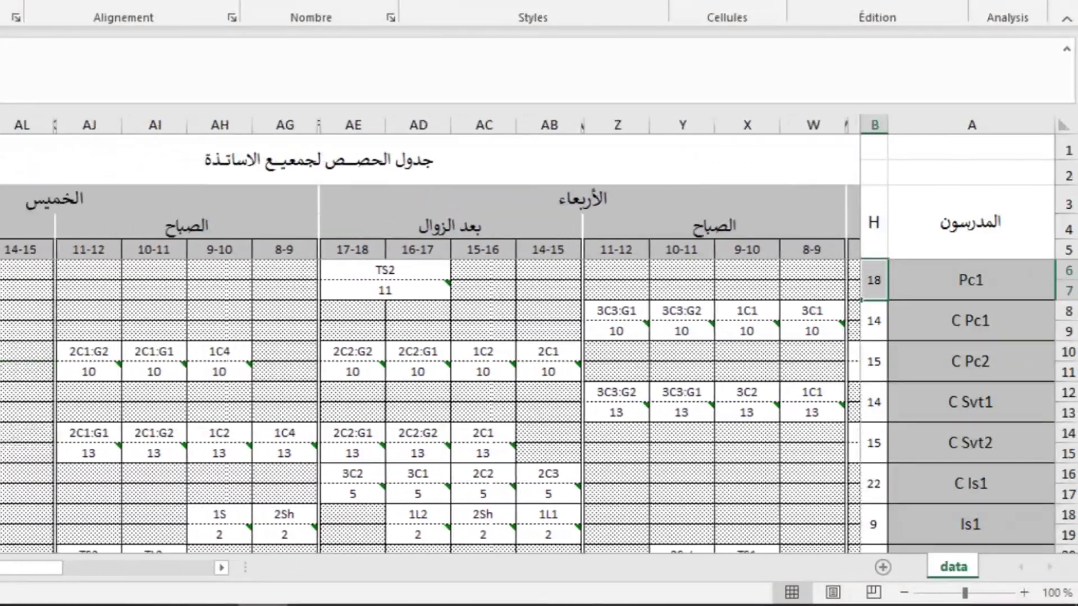
scroll(431, 337, left, 5)
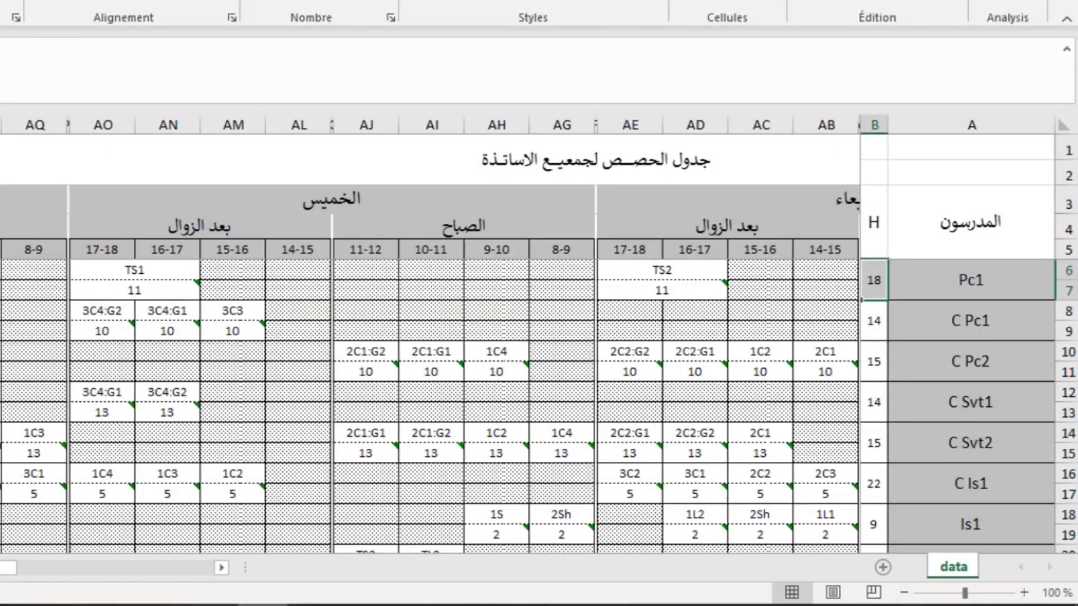
scroll(431, 337, left, 2)
Check the overall hours total and Monday morning's per-period totals in the workbook's العدد الإجمالي row.
key(ctrl+Down)
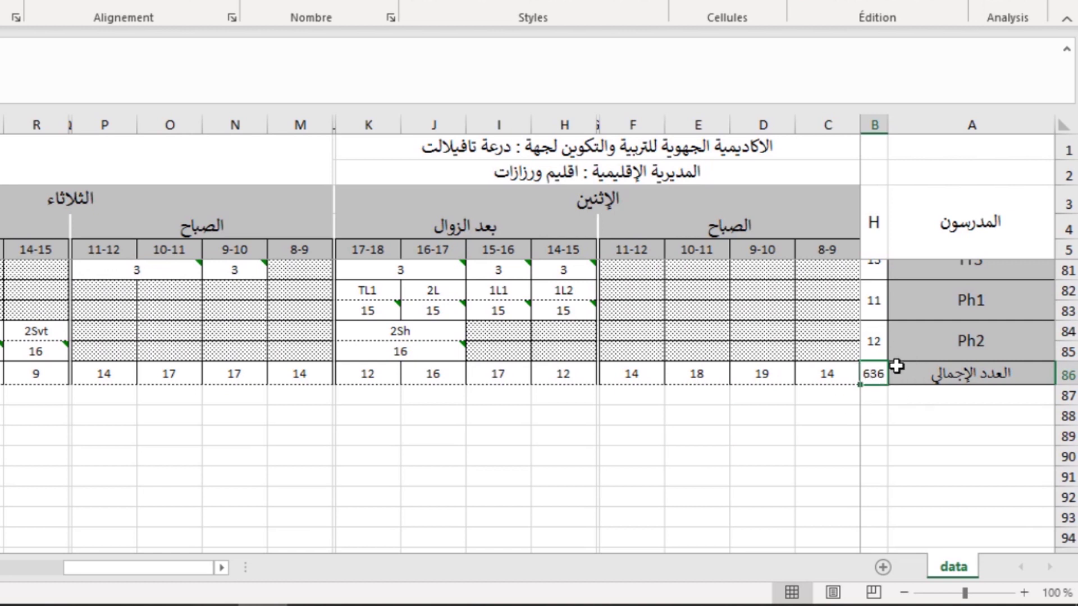
click(828, 373)
click(759, 374)
click(823, 373)
click(769, 375)
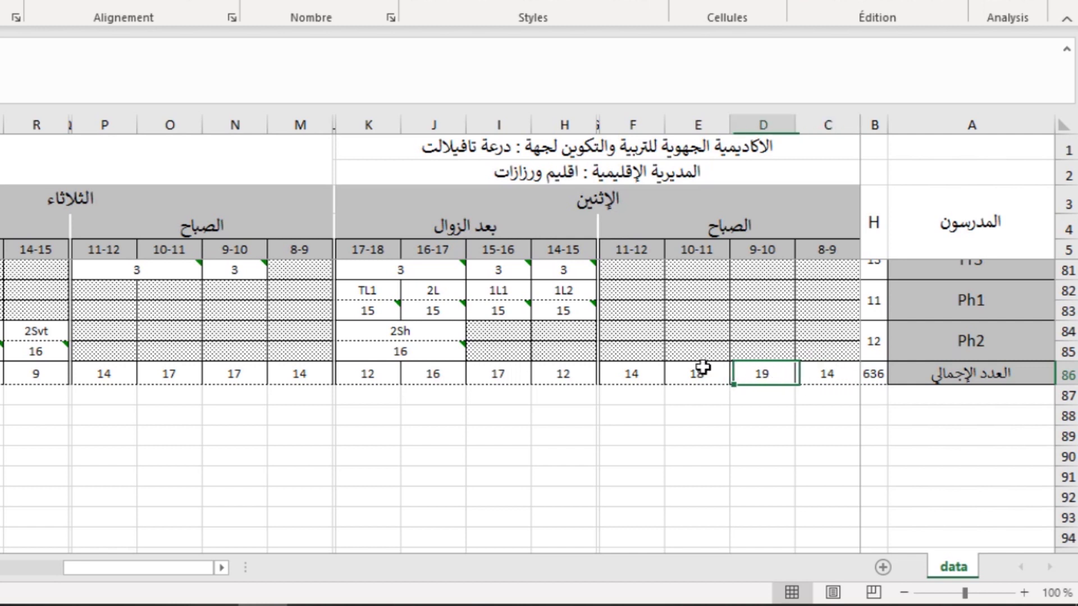
Check Monday's per-period totals from 10-11 through 16-17 in the workbook's العدد الإجمالي row.
click(686, 372)
click(618, 375)
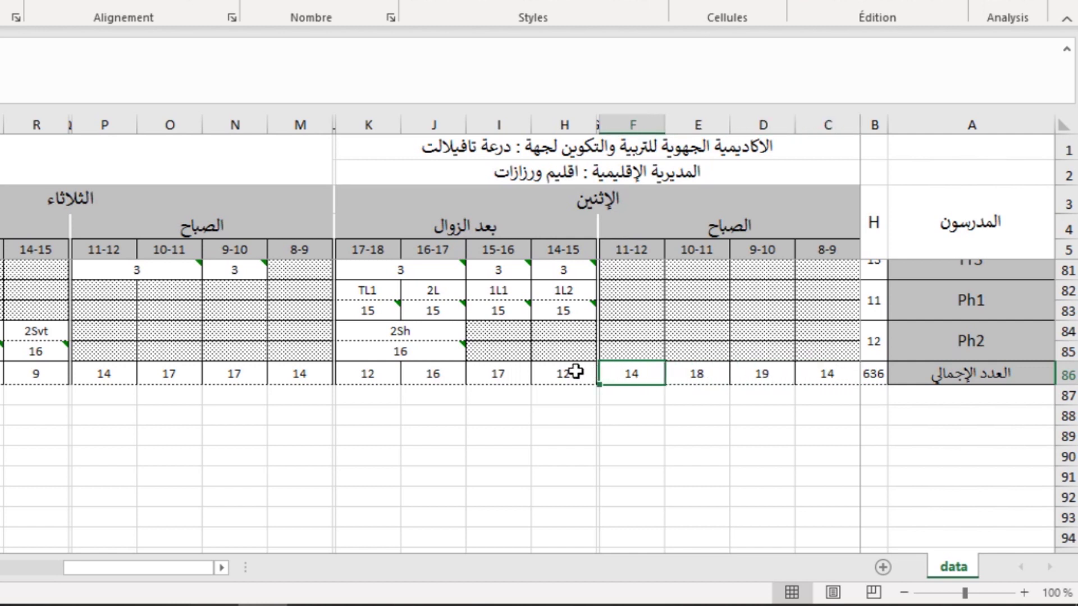
click(577, 371)
click(497, 370)
click(447, 373)
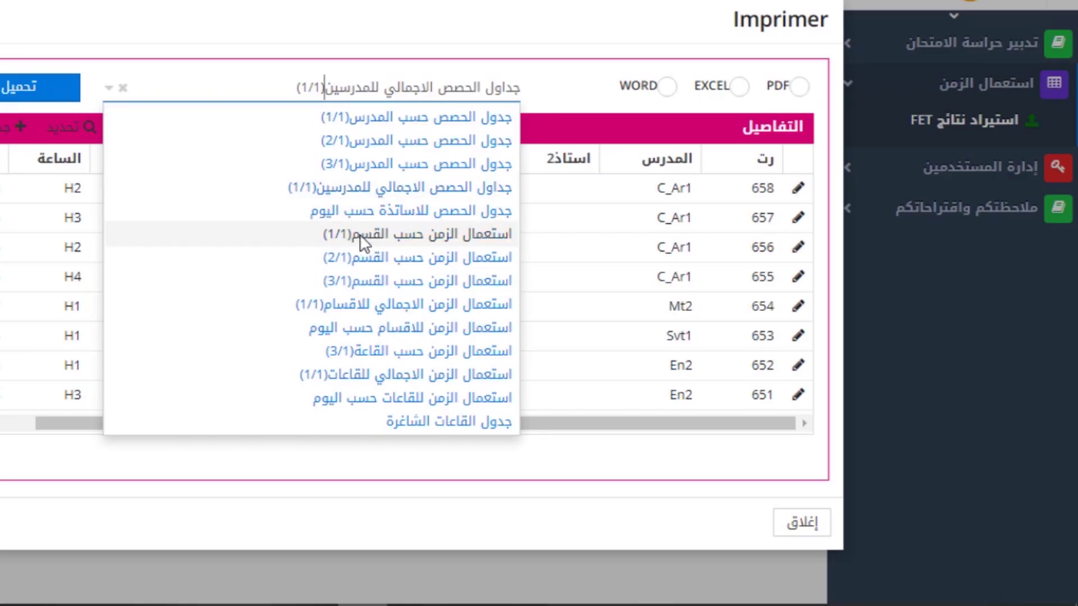
Download the report استعمال الزمن حسب القسم(1/1) and review the class timetables, class teachers and signature areas.
click(360, 241)
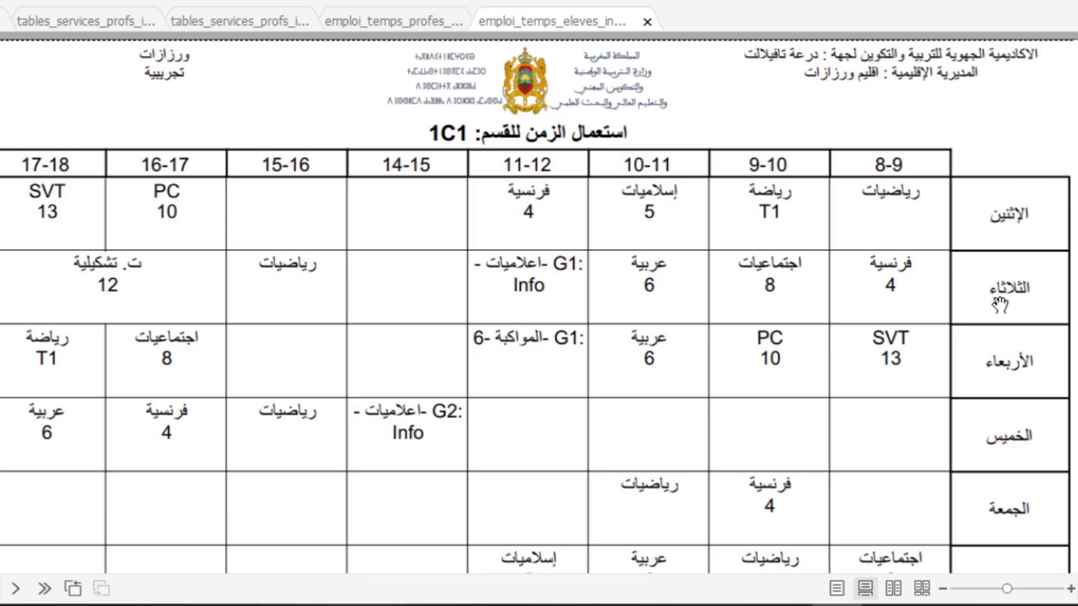
scroll(1000, 306, down, 15)
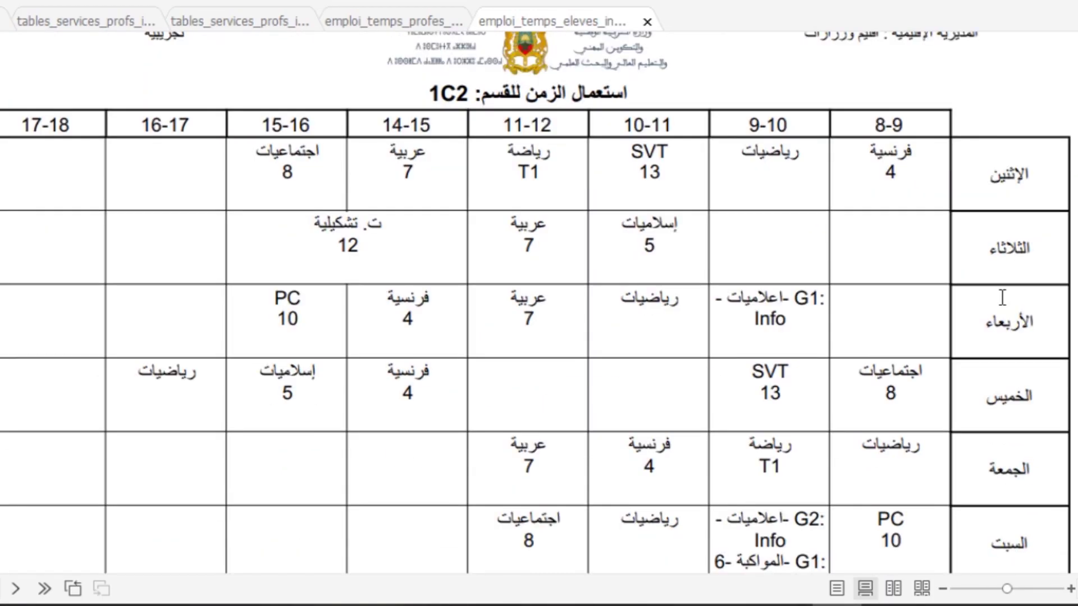
scroll(1002, 298, down, 5)
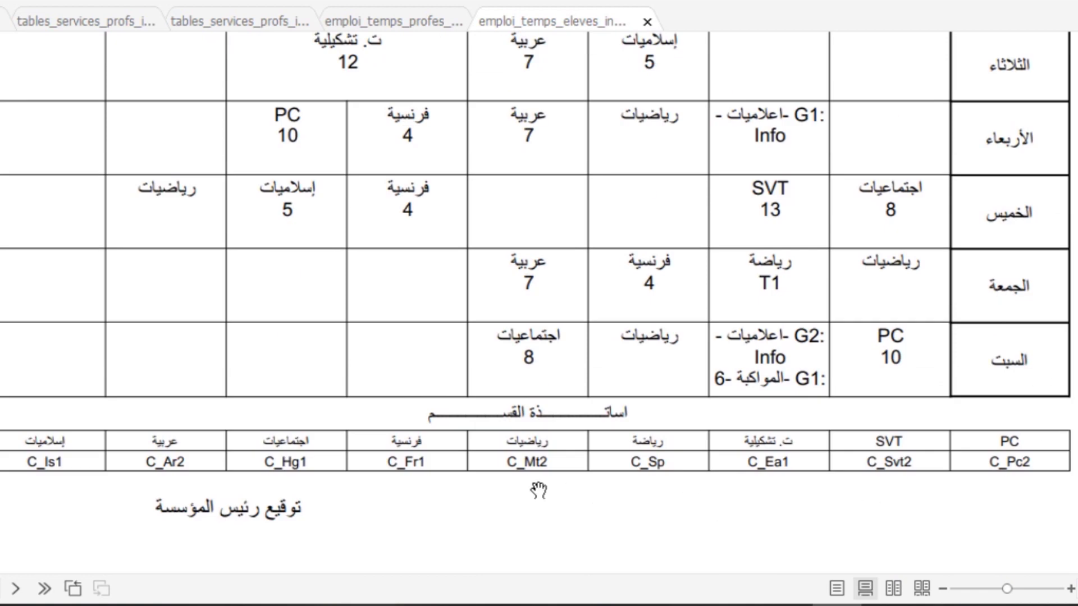
scroll(774, 476, down, 8)
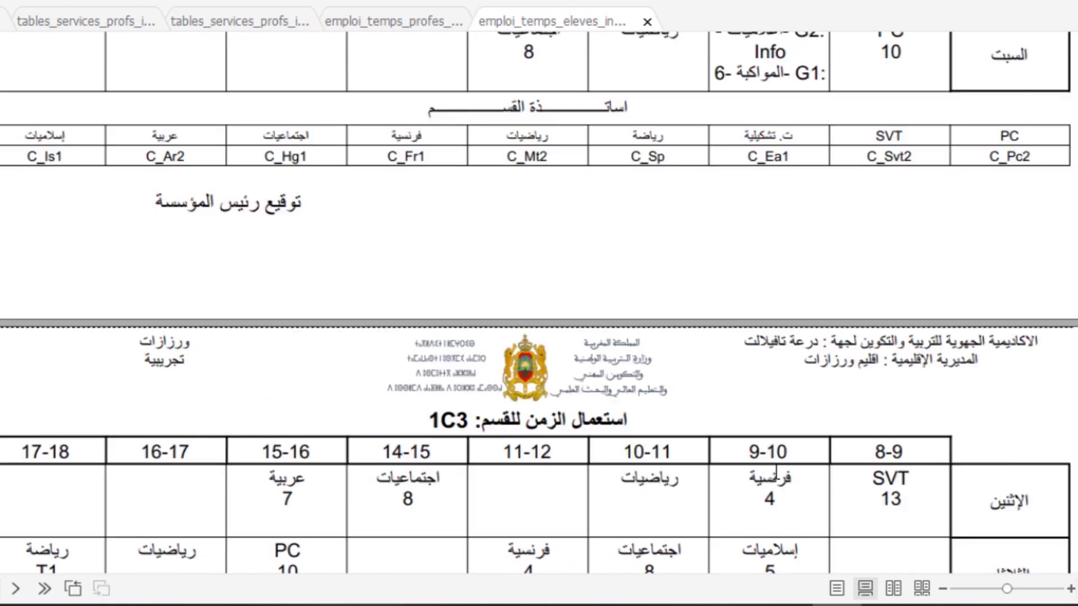
scroll(776, 471, down, 20)
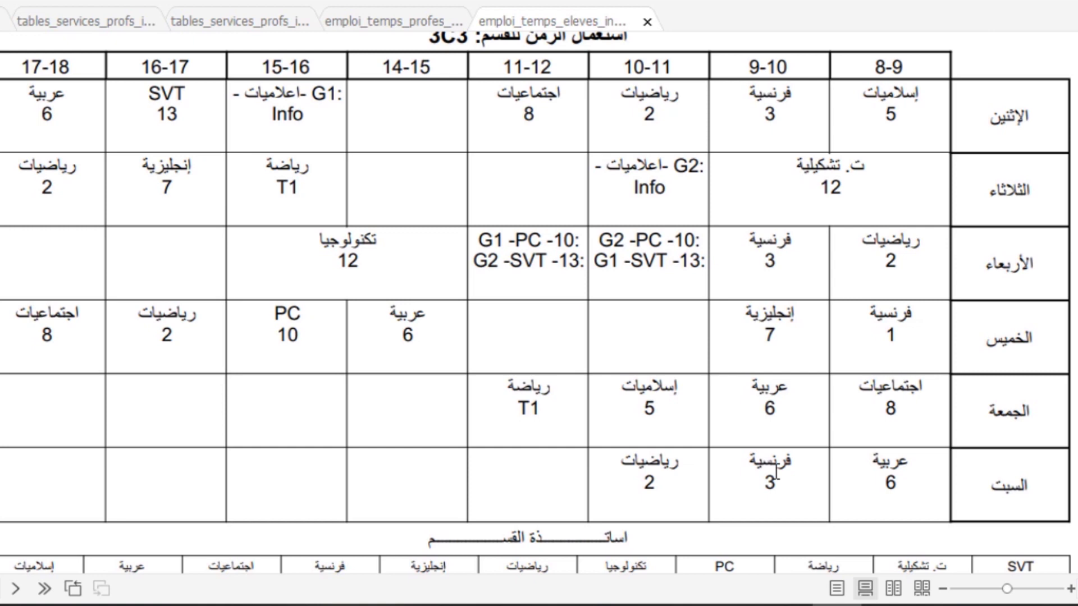
scroll(776, 474, down, 14)
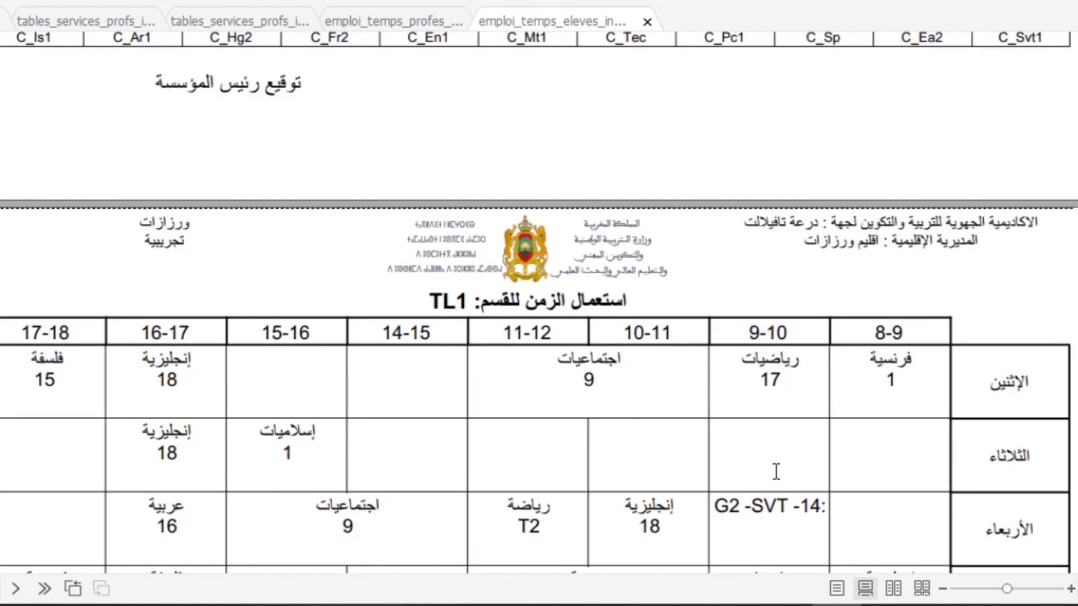
scroll(775, 472, down, 6)
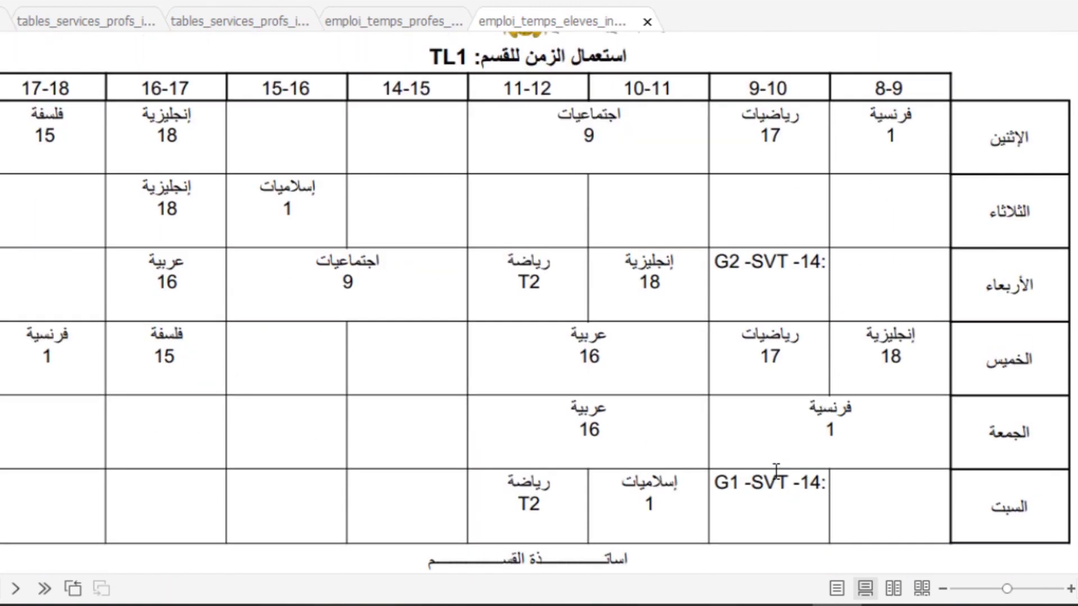
scroll(774, 471, down, 6)
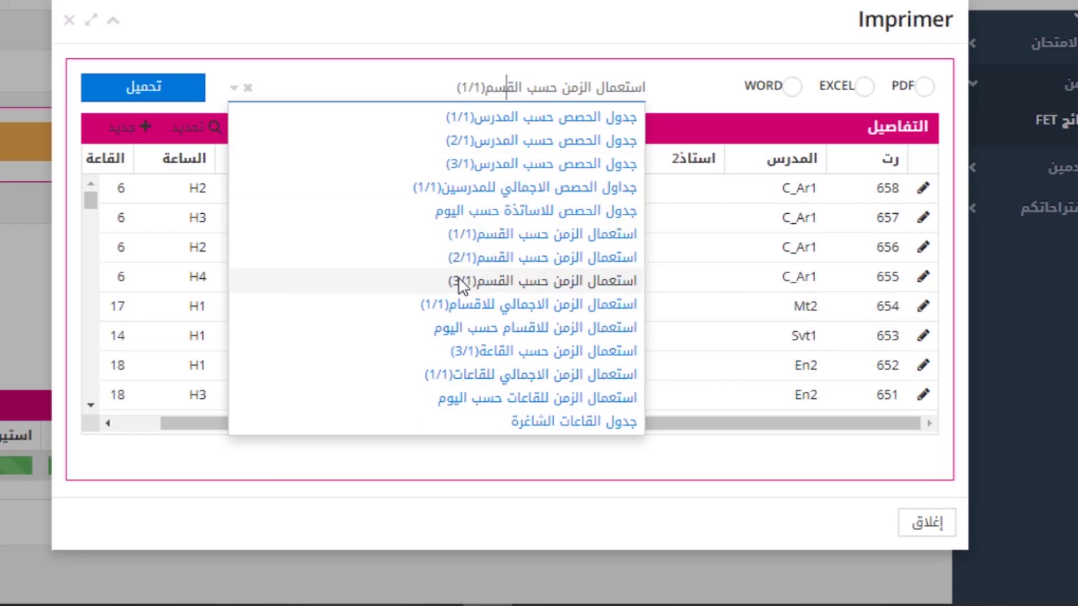
Download the report استعمال الزمن الاجمالي للاقسام(1/1) and check the class list and class 1C1's hours in the workbook.
click(446, 305)
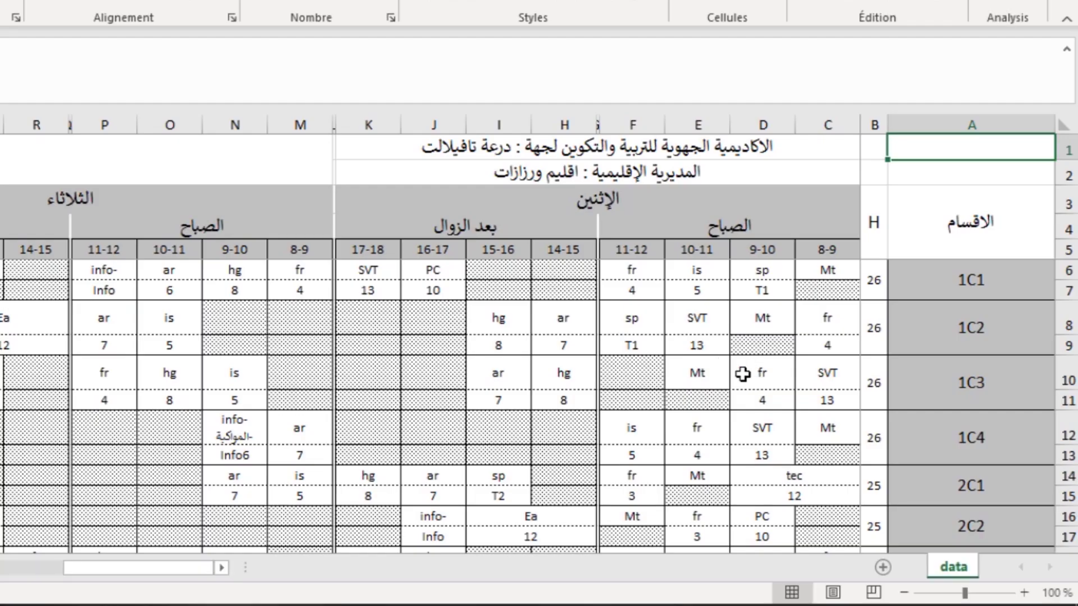
click(742, 374)
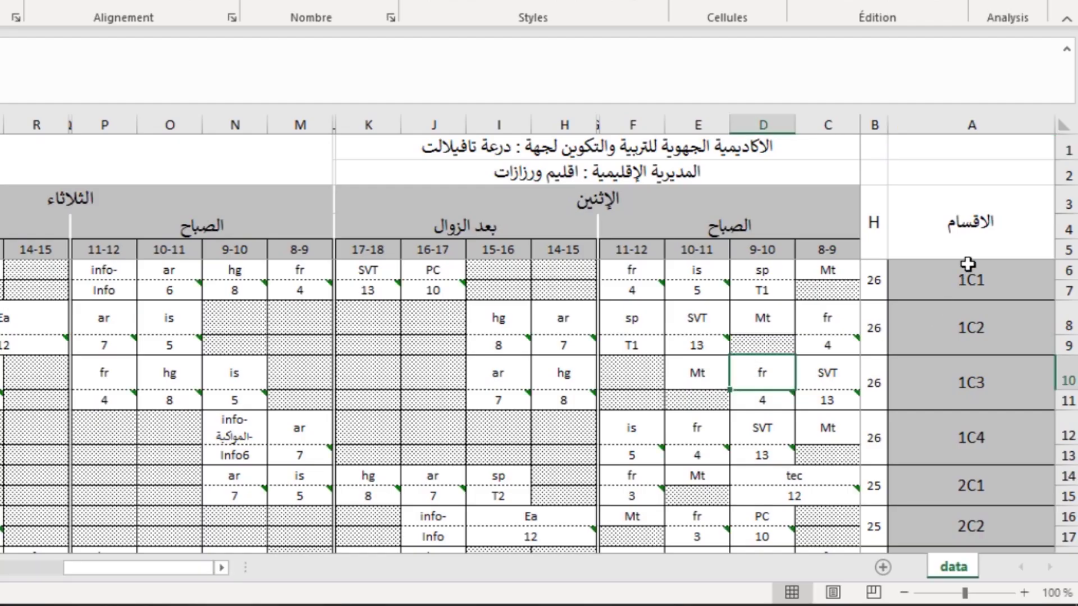
click(971, 278)
key(Down)
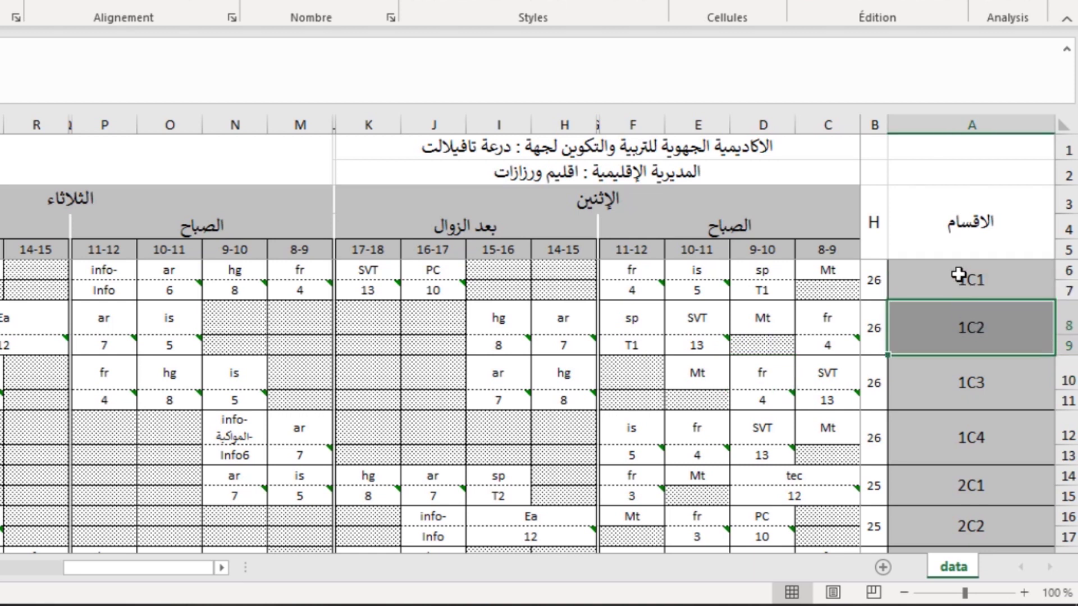
key(Up)
click(875, 275)
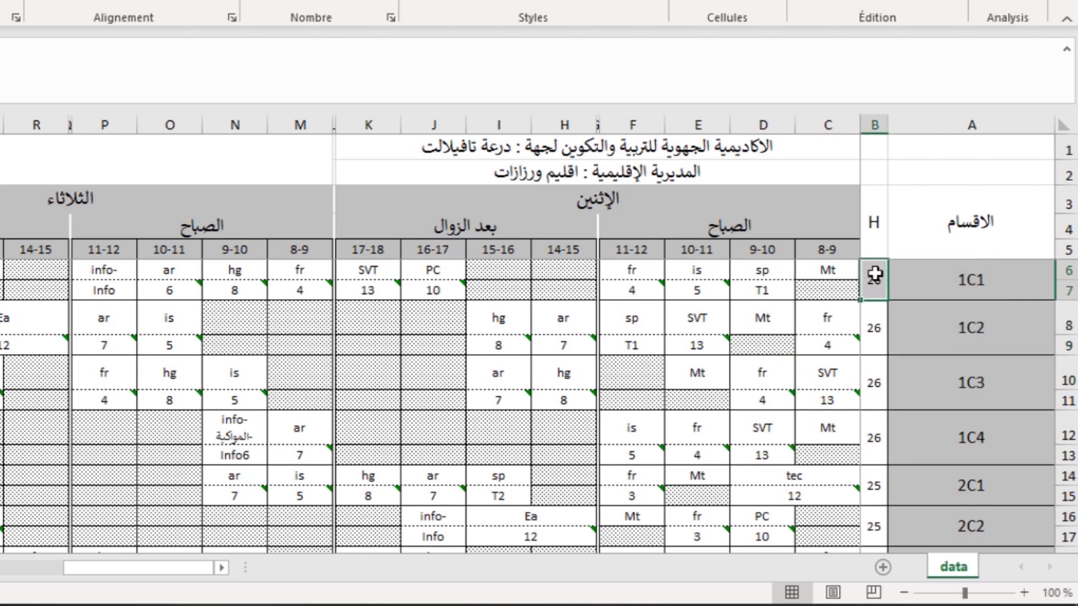
Examine class 1C1's Monday morning subjects and rooms, and look through the classes further down the workbook.
click(820, 270)
click(757, 270)
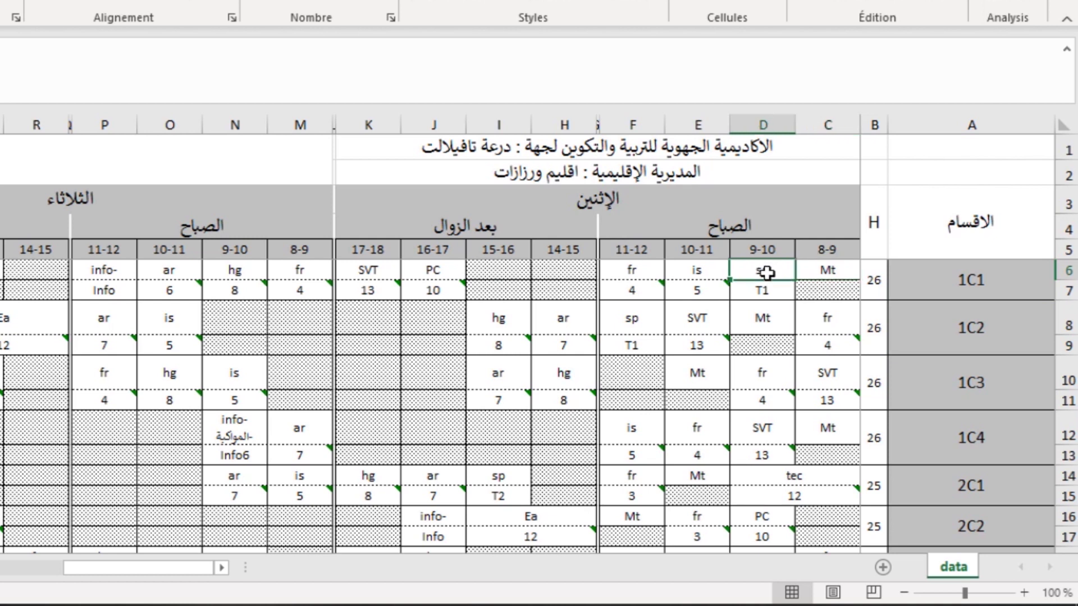
click(773, 292)
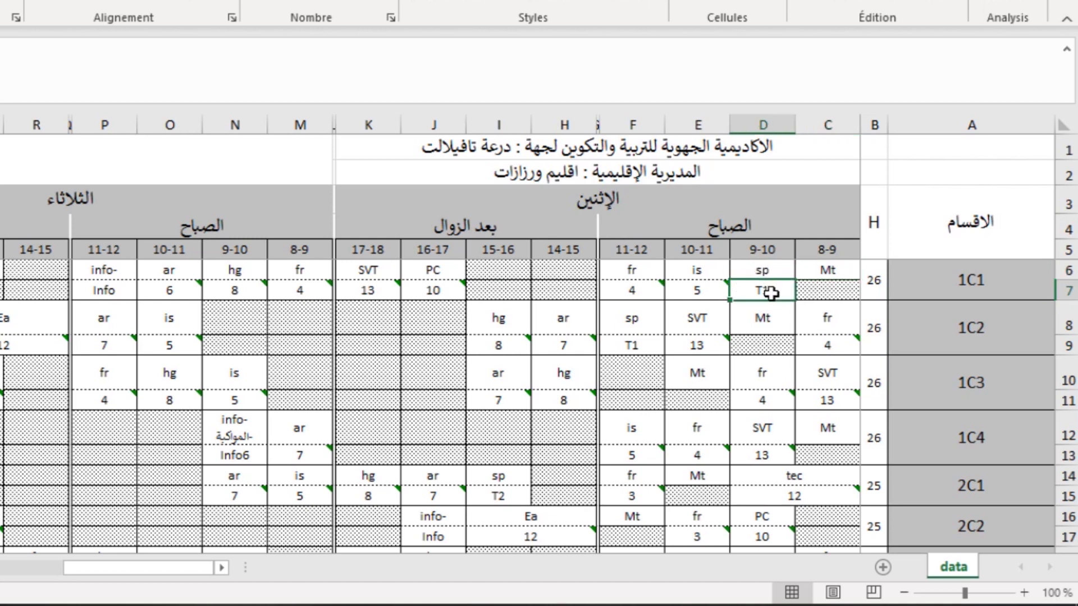
click(698, 285)
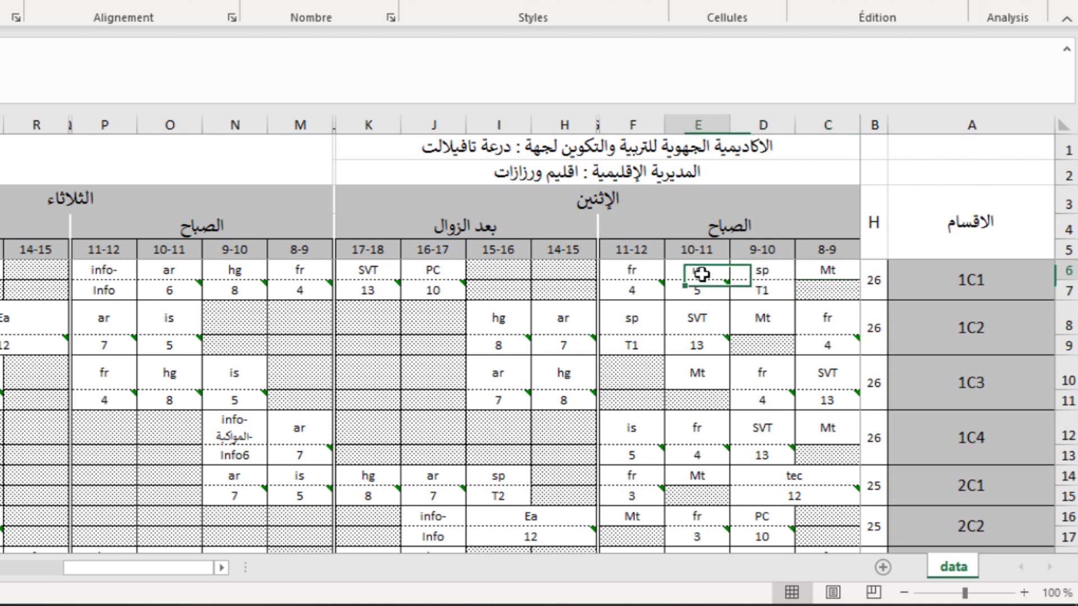
click(645, 287)
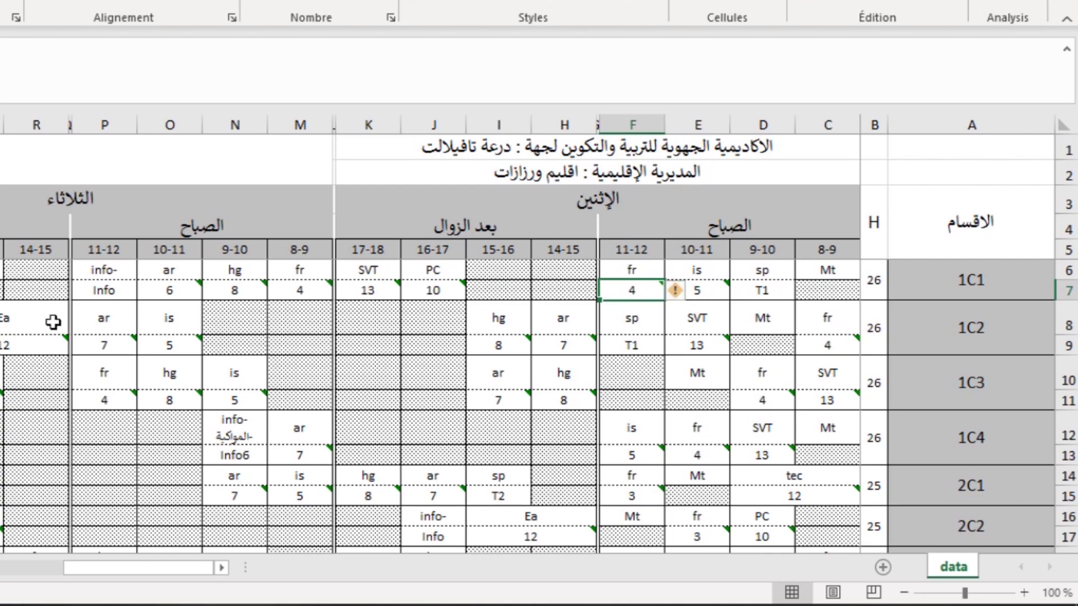
scroll(717, 379, down, 10)
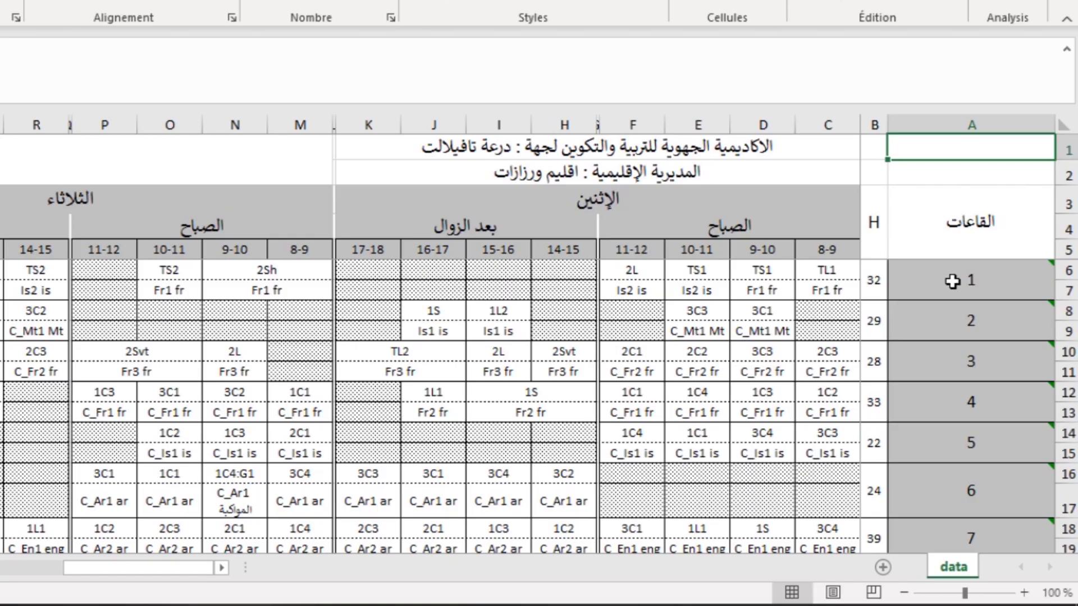
Check room 1's total hours and its Monday morning classes, teachers and subjects in the overall rooms timetable workbook.
click(968, 278)
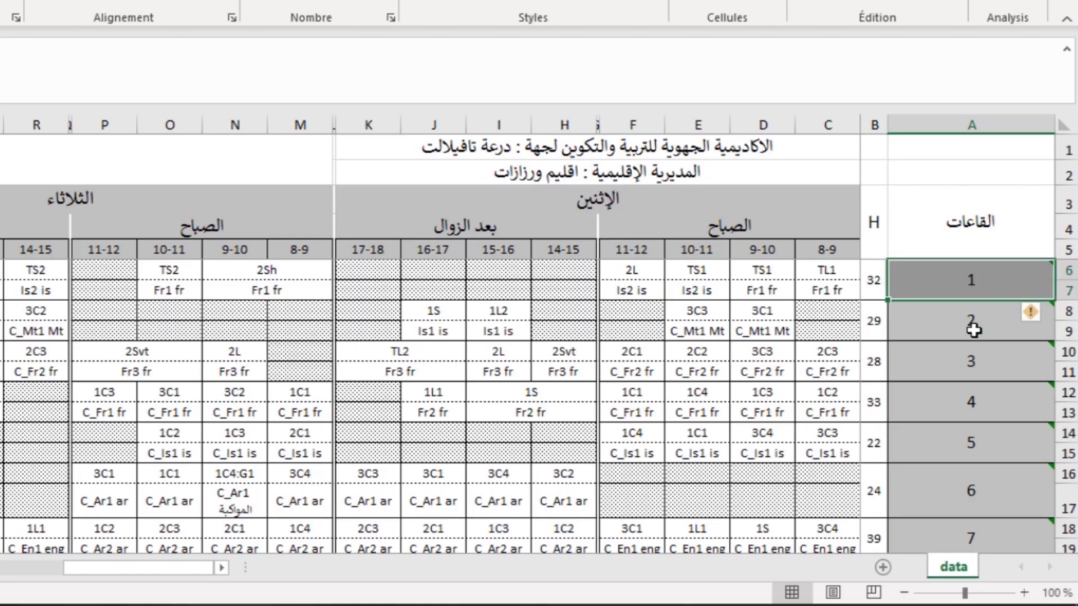
click(875, 281)
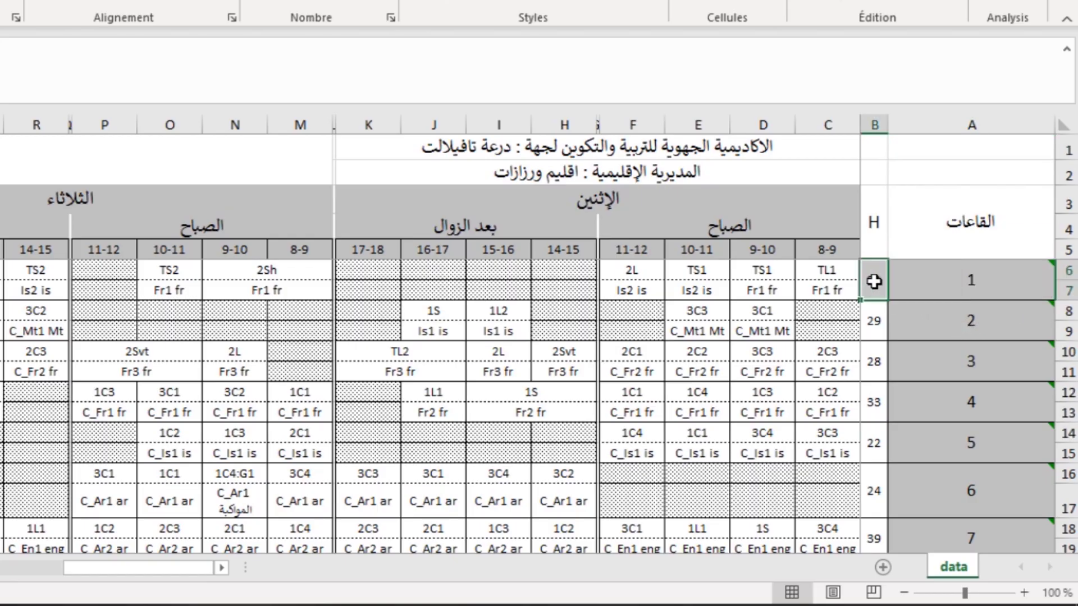
click(830, 271)
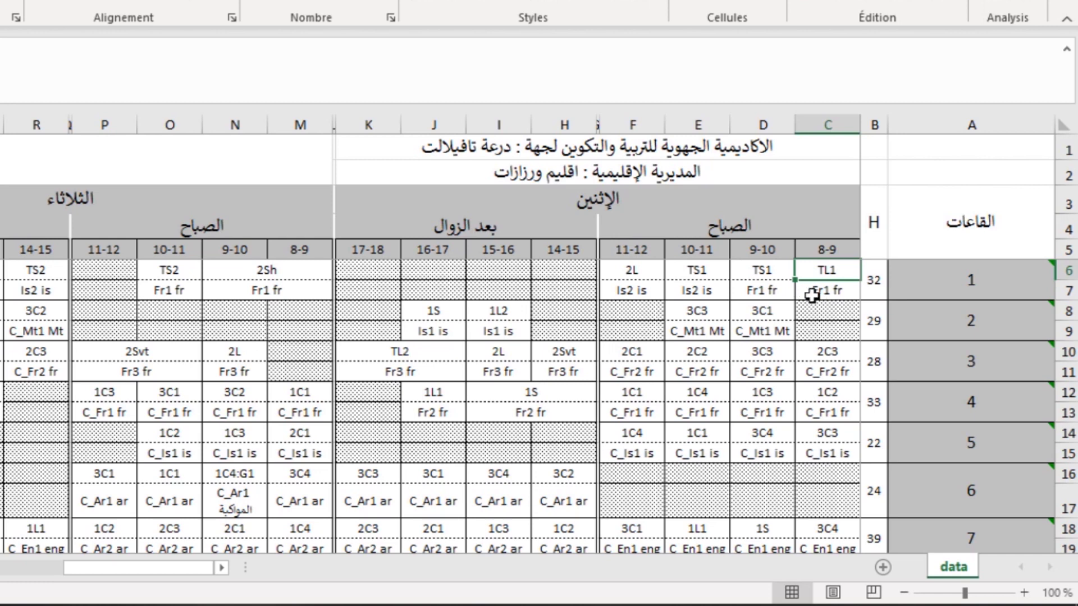
click(845, 292)
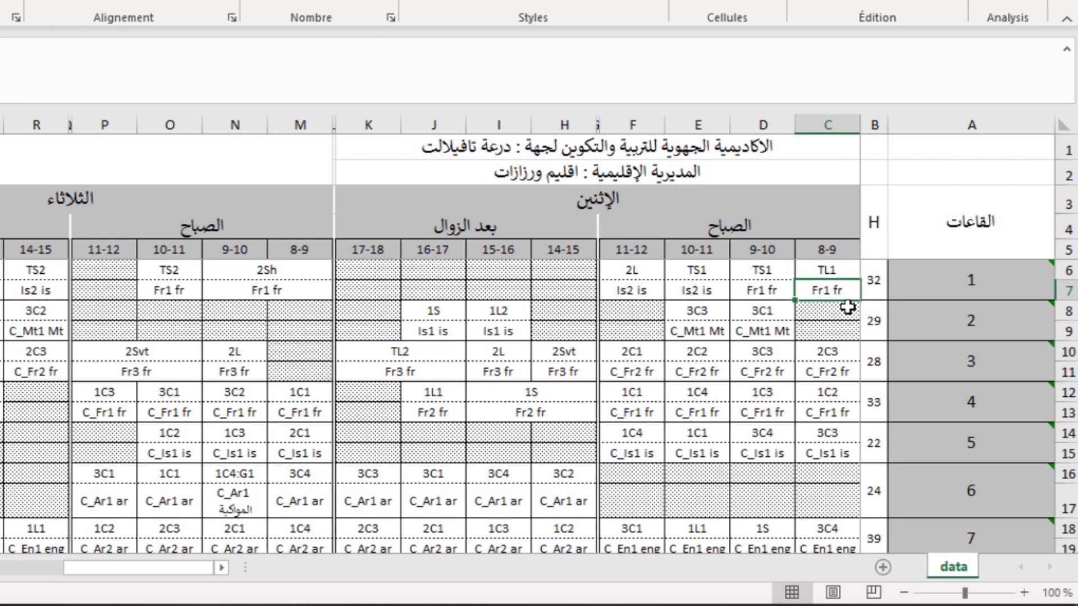
click(774, 292)
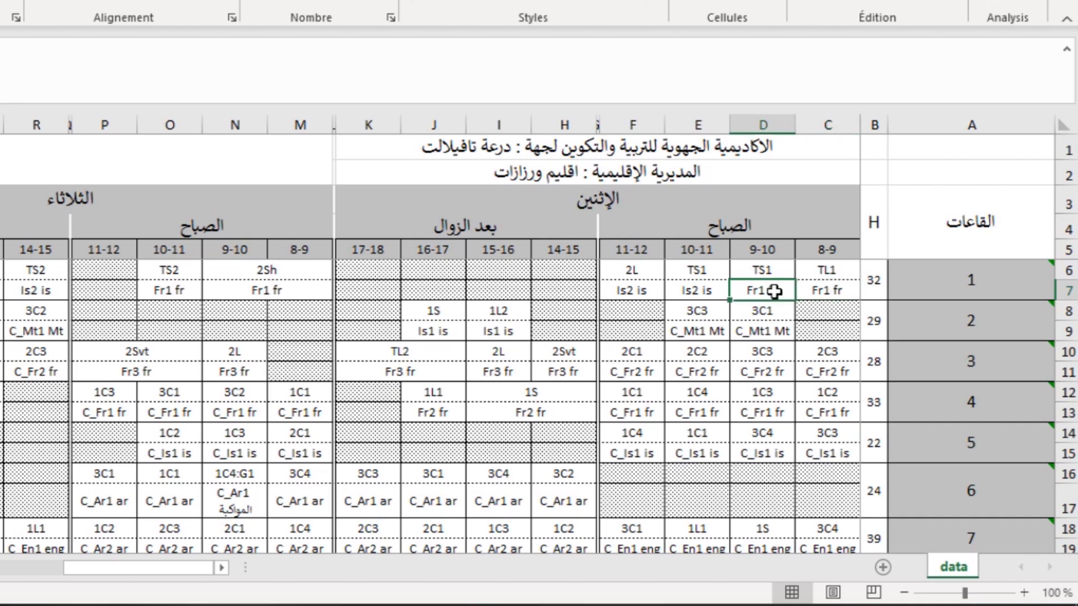
click(711, 289)
click(644, 287)
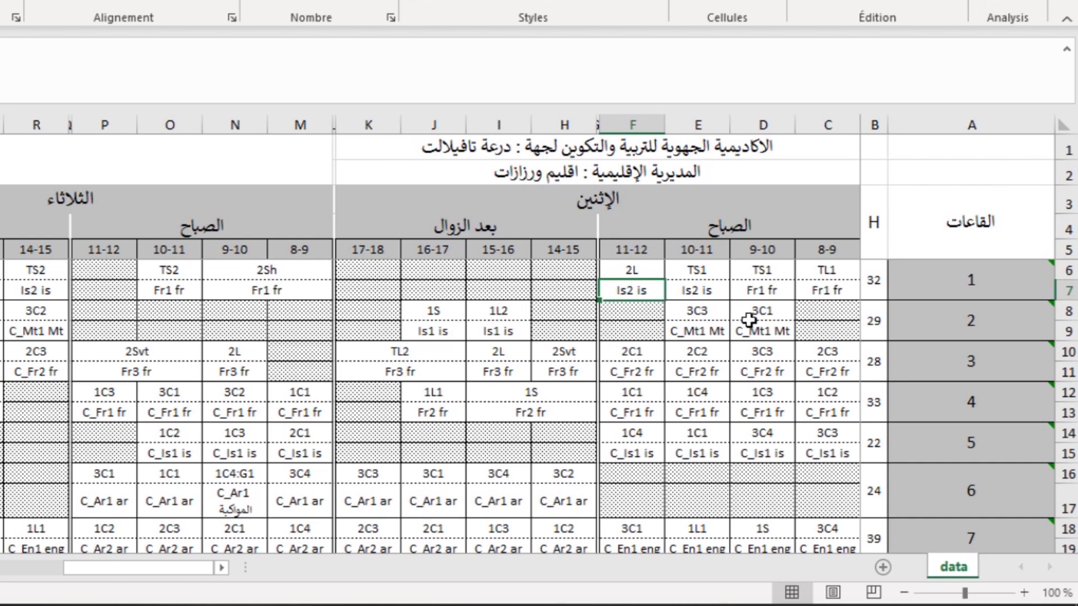
Check room 2's Monday morning sessions and look through the timetables of the other rooms in the workbook.
click(766, 330)
click(706, 330)
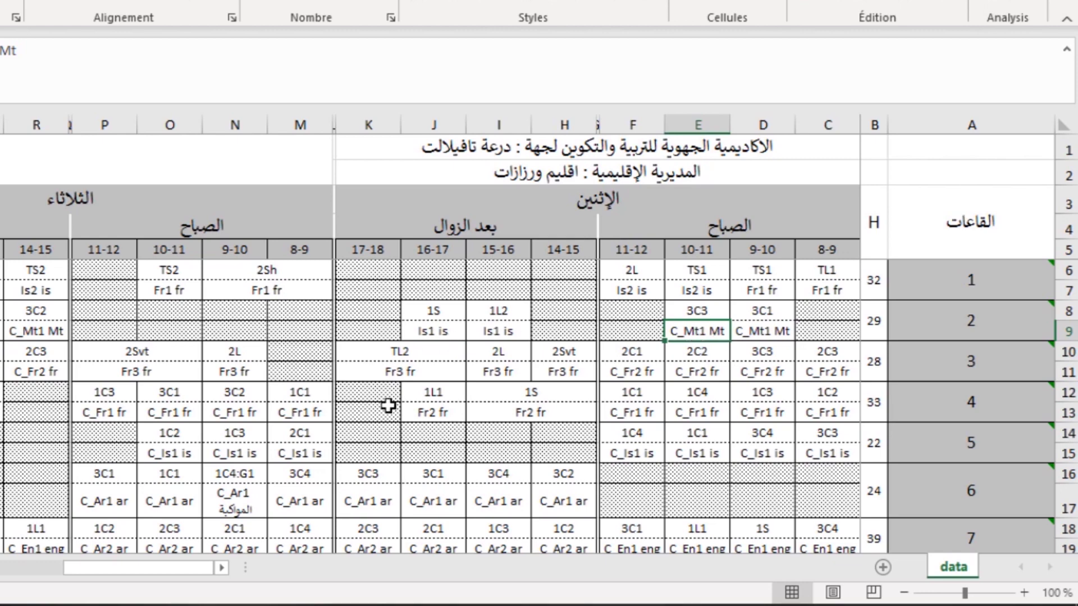
scroll(510, 405, down, 4)
scroll(511, 405, down, 4)
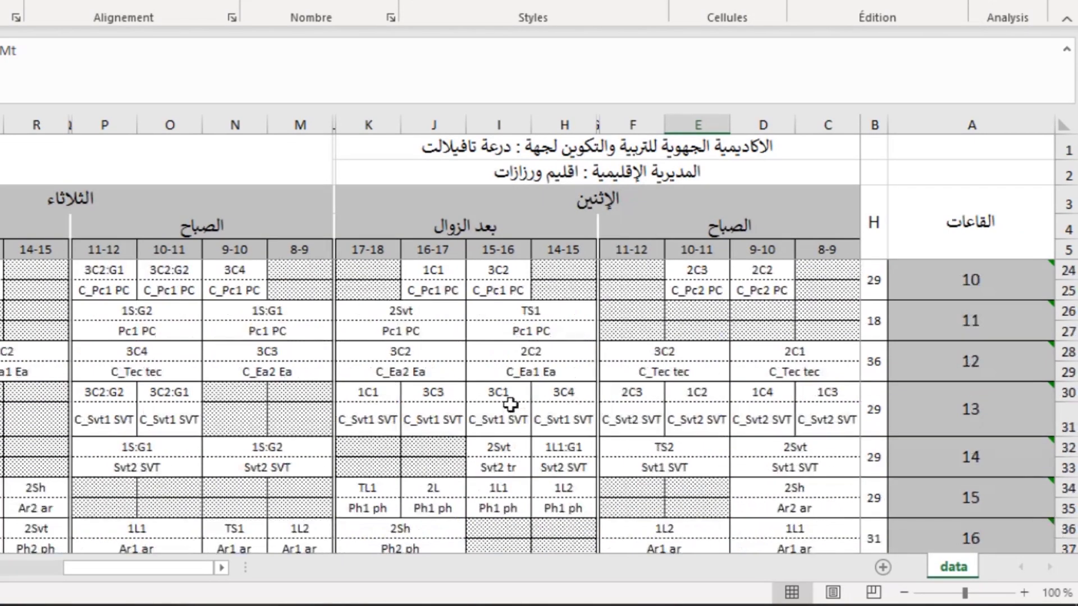
scroll(511, 405, up, 4)
scroll(511, 405, up, 4)
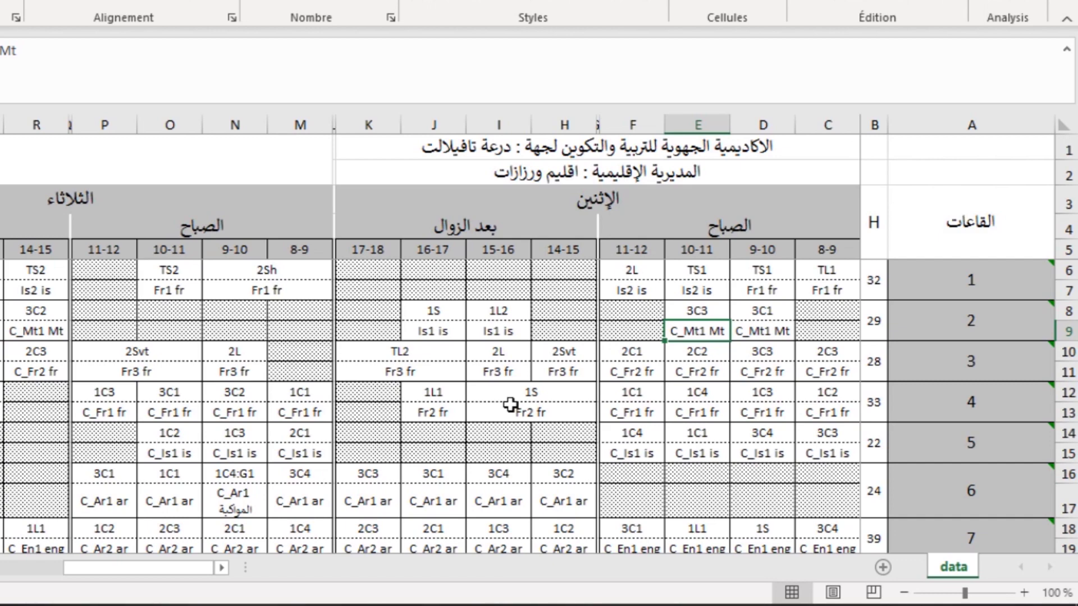
scroll(511, 406, down, 10)
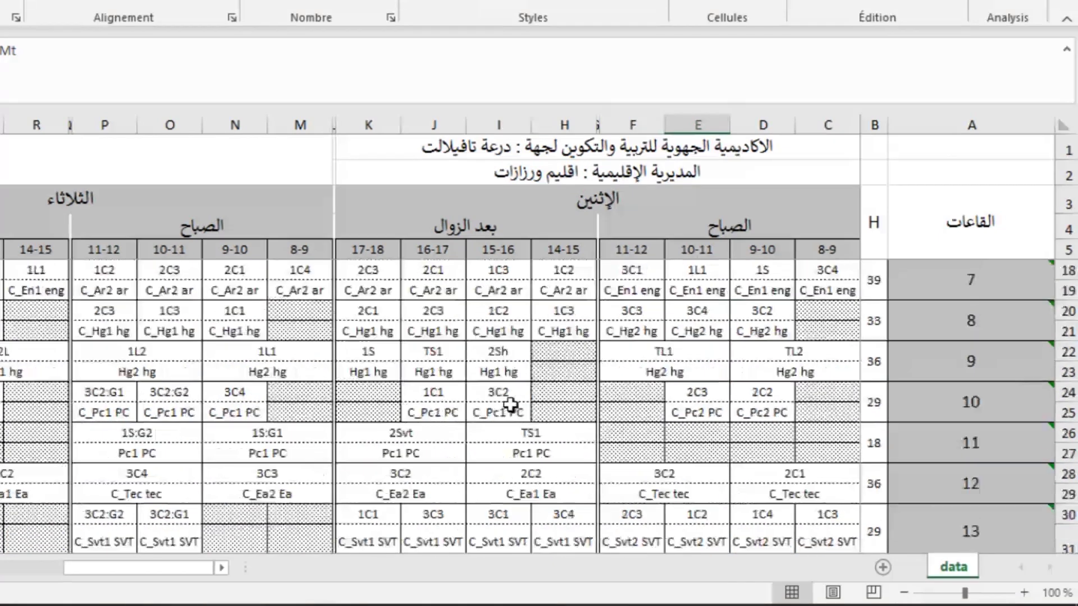
scroll(934, 341, up, 7)
scroll(935, 341, up, 3)
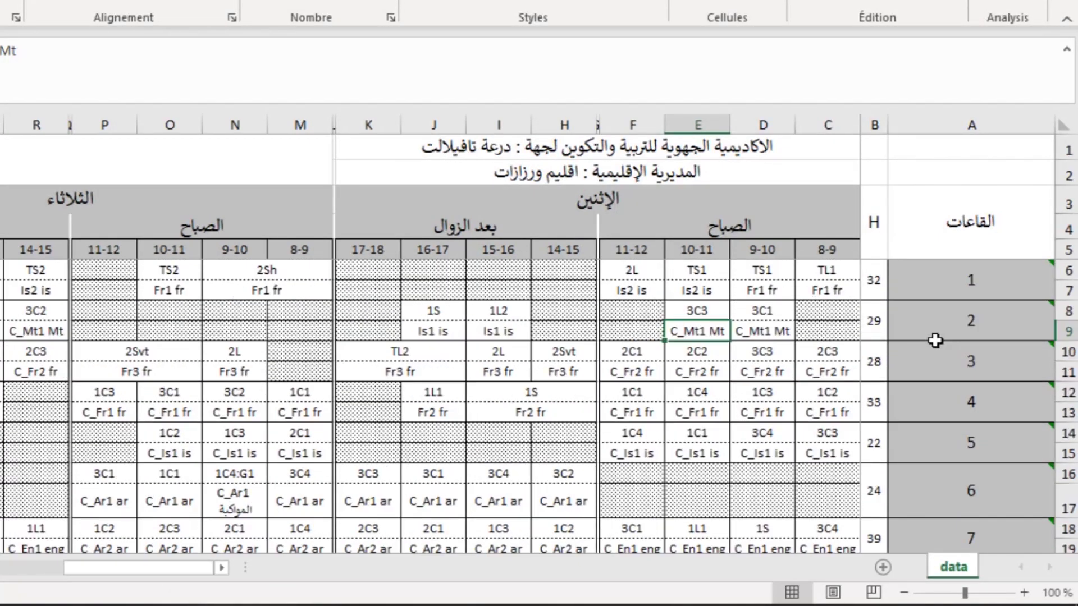
Return to the school web application, download the report جدول القاعات الشاغرة and review the vacant rooms by day and period.
click(365, 604)
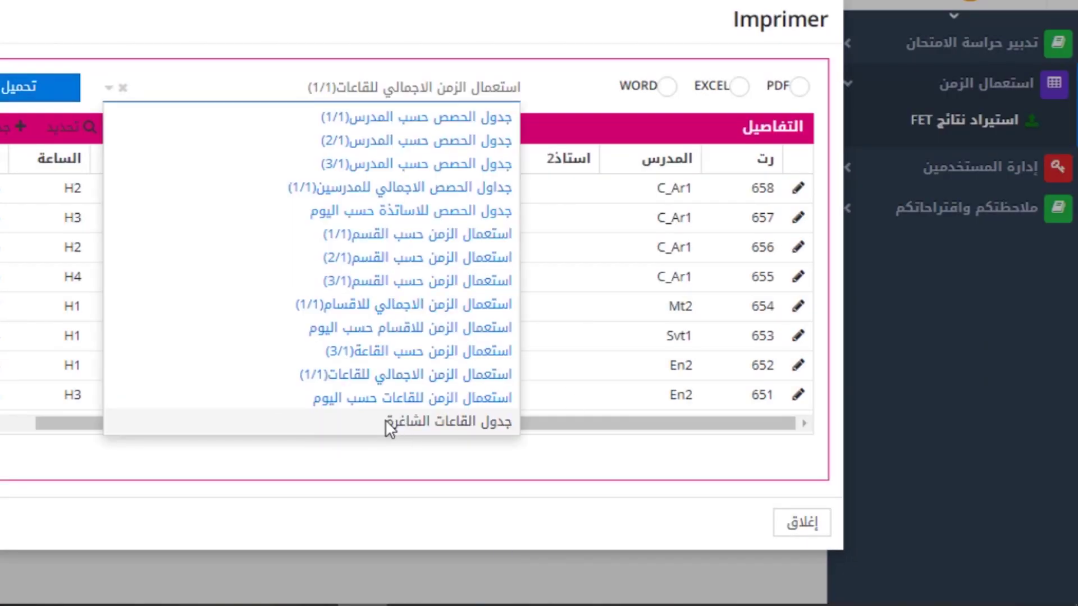
click(393, 421)
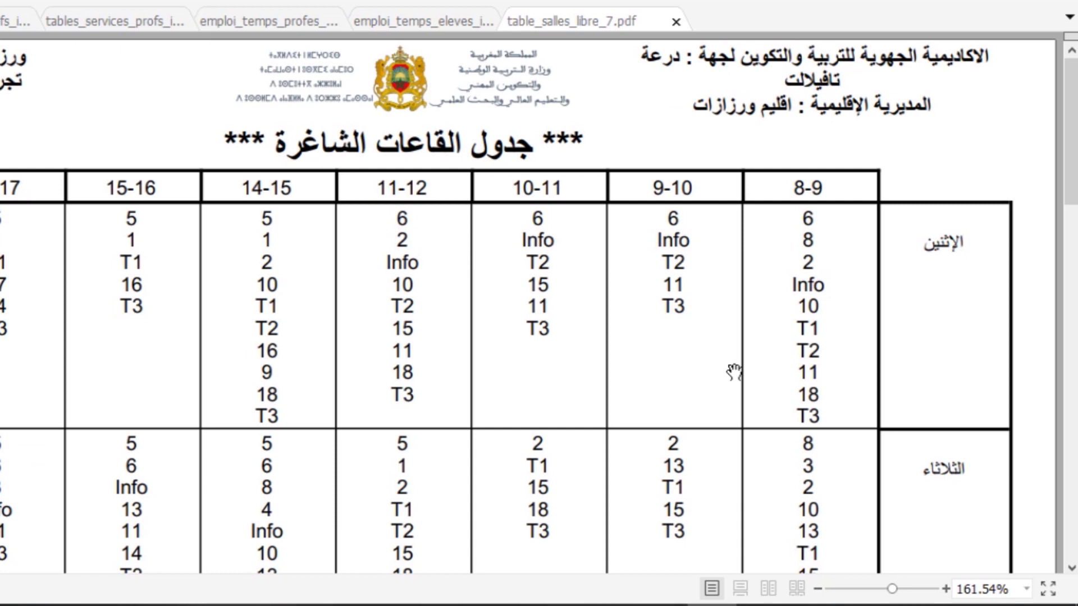
scroll(733, 371, down, 3)
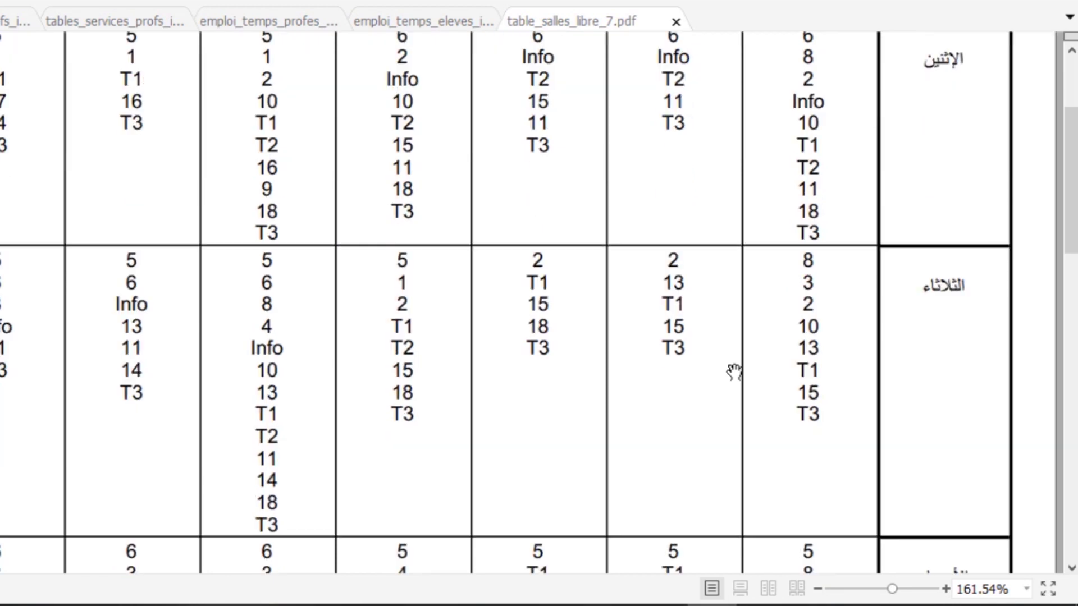
scroll(732, 370, up, 2)
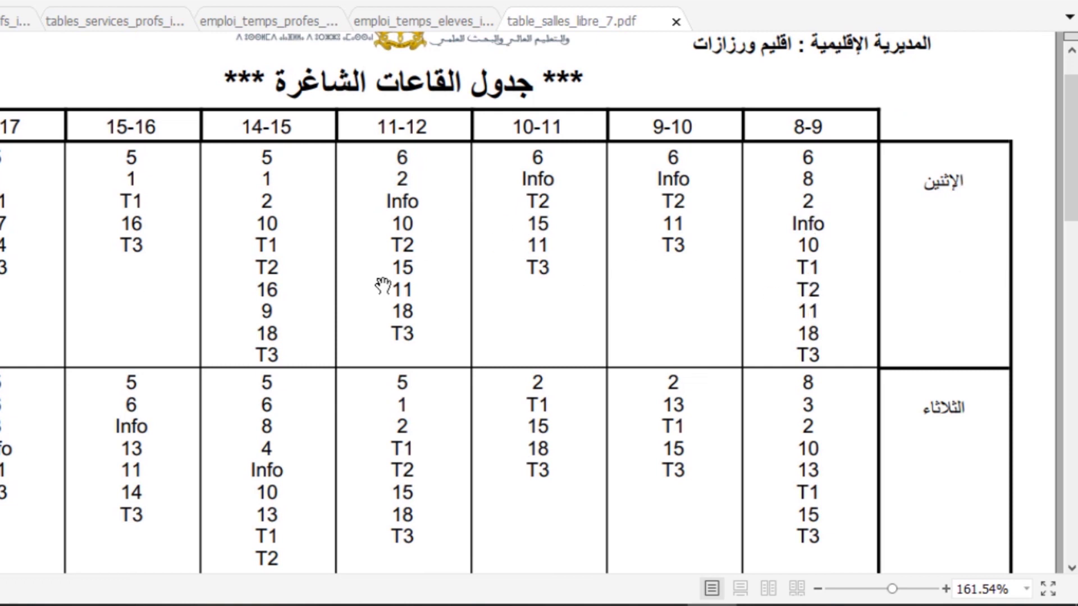
scroll(373, 302, down, 3)
scroll(377, 302, down, 5)
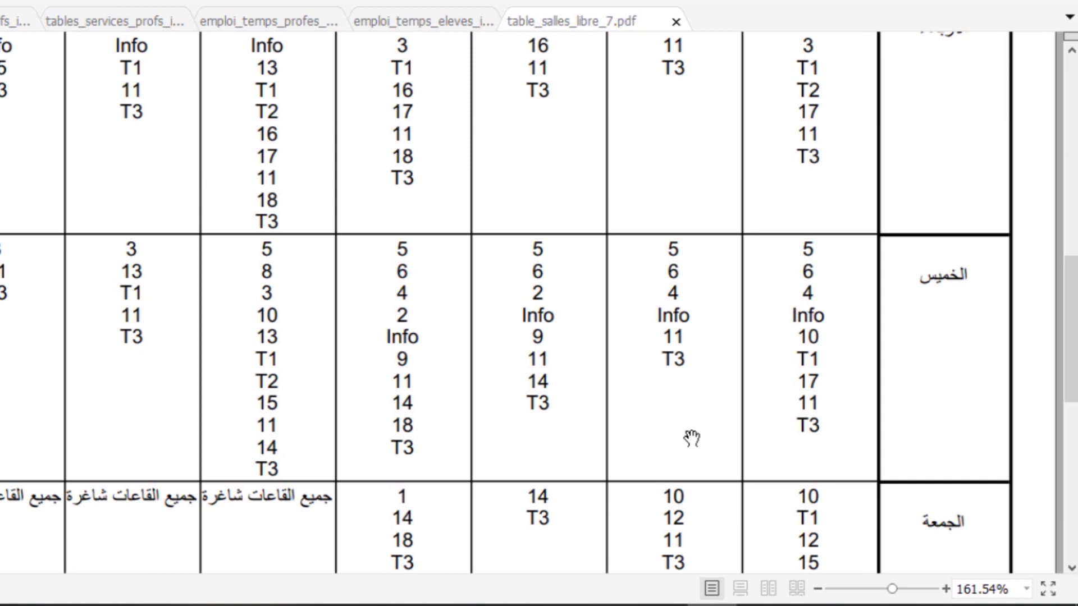
Review the vacant rooms for each period from Thursday to Saturday in table_salles_libre_7.pdf.
scroll(691, 435, down, 2)
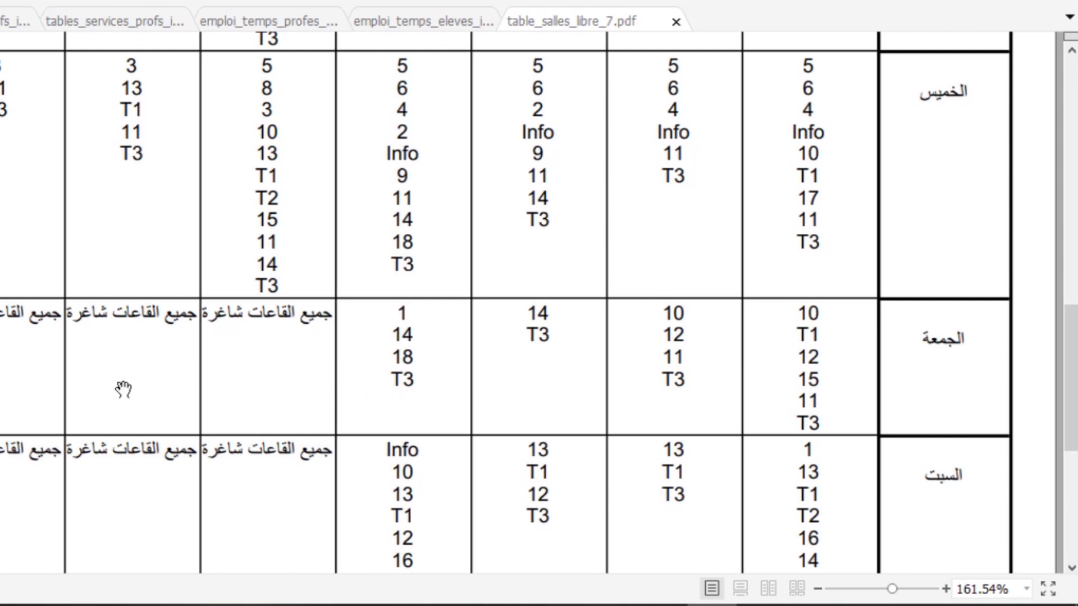
scroll(123, 389, down, 1)
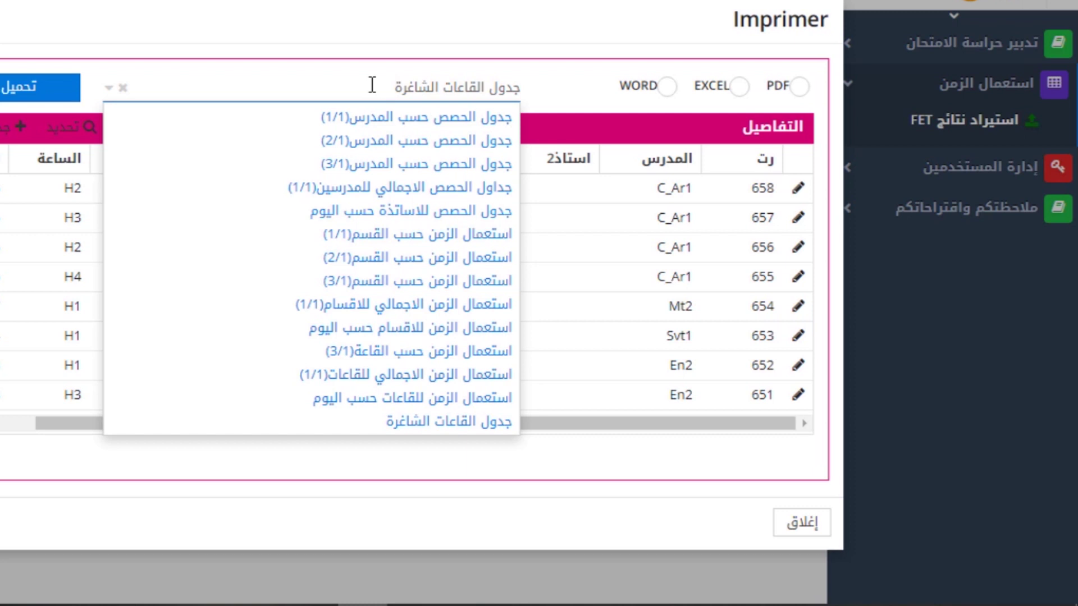
Return to the school web application, choose the report استعمال الزمن للقاعات حسب اليوم and go through its Word, Excel and PDF output formats.
click(666, 86)
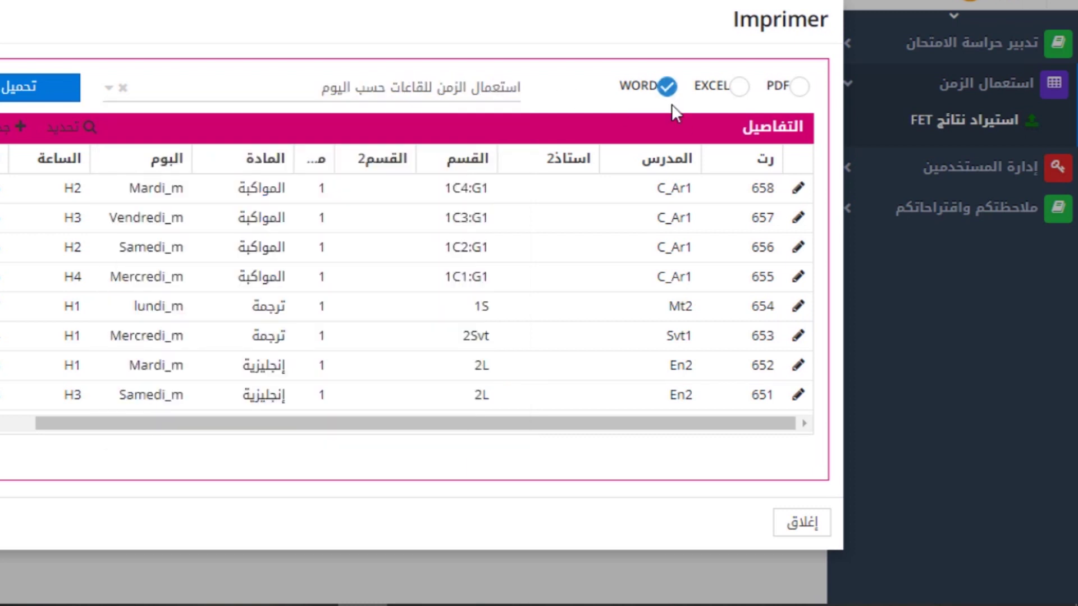
click(741, 88)
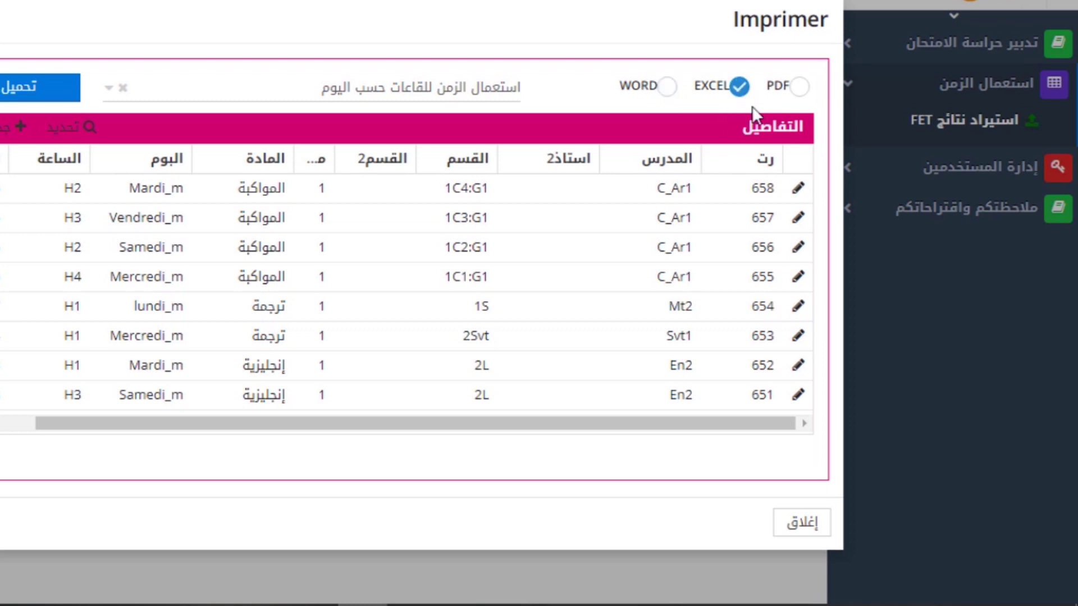
click(801, 90)
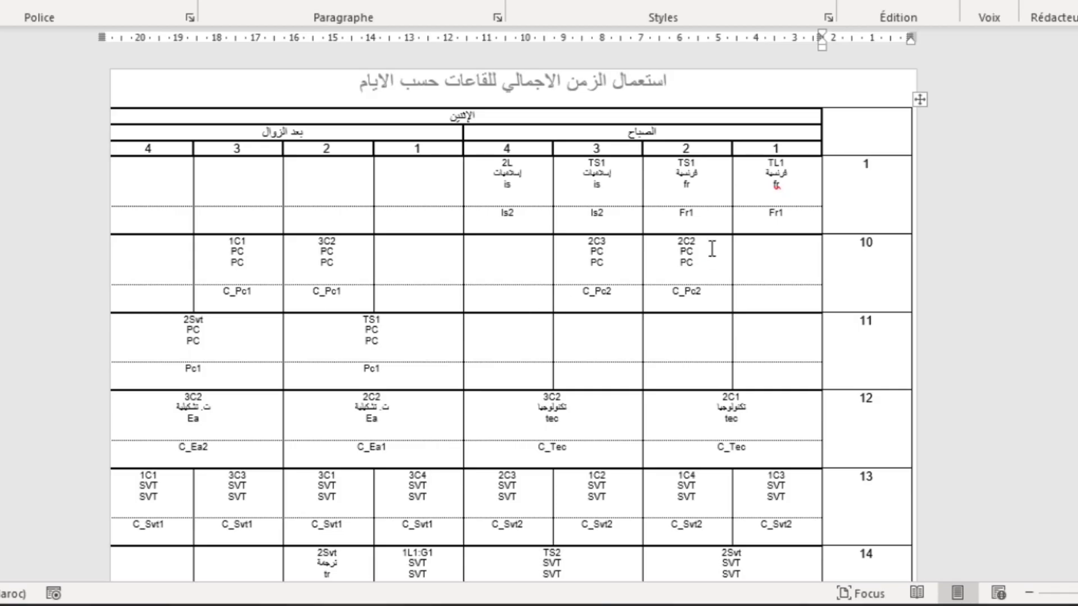
In the Word version of the rooms-by-day report, check room 1's first Monday morning session and look through the rooms' Monday and Tuesday timetables.
scroll(693, 247, down, 3)
scroll(690, 243, up, 3)
double_click(774, 173)
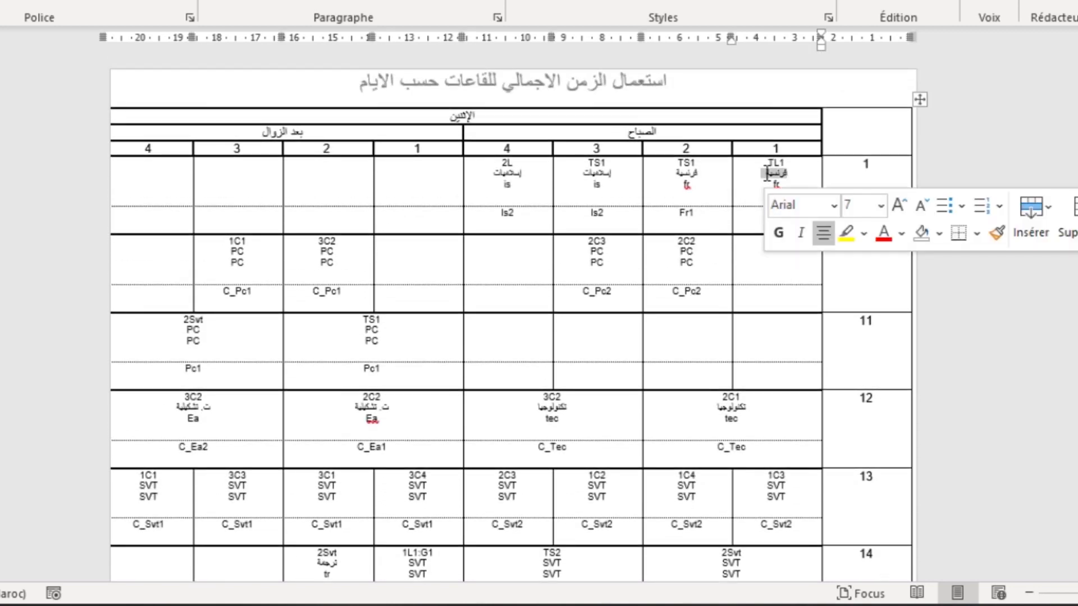
scroll(674, 196, down, 20)
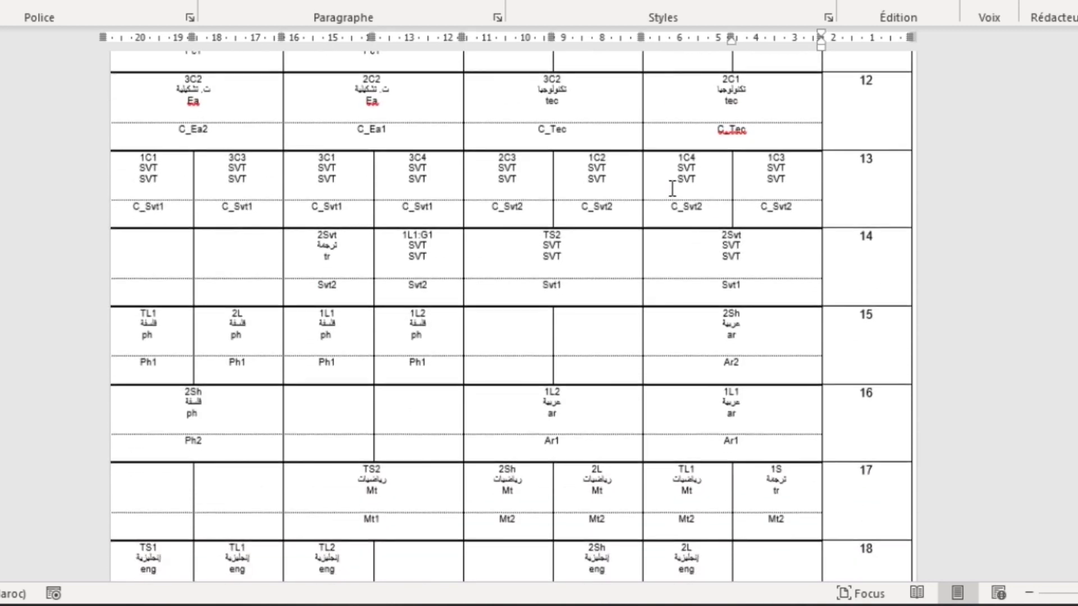
scroll(672, 188, down, 10)
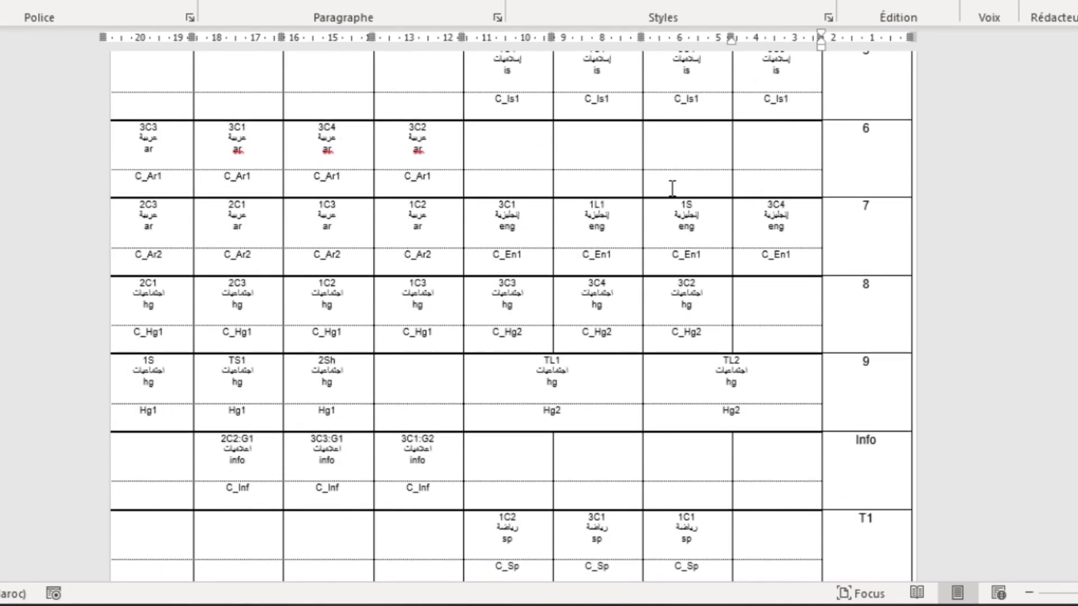
scroll(671, 188, down, 5)
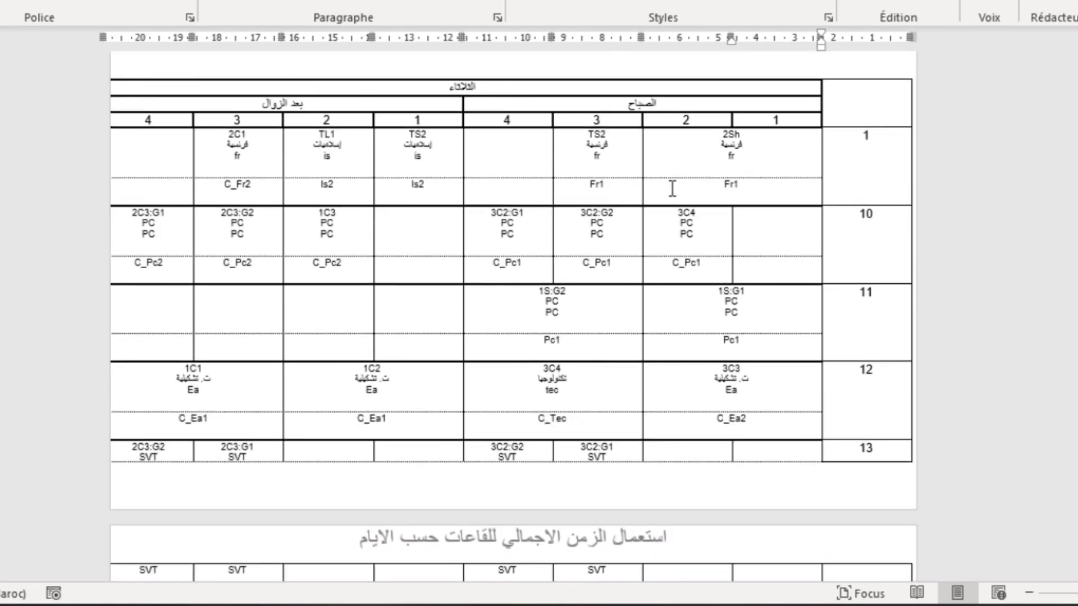
scroll(672, 189, down, 9)
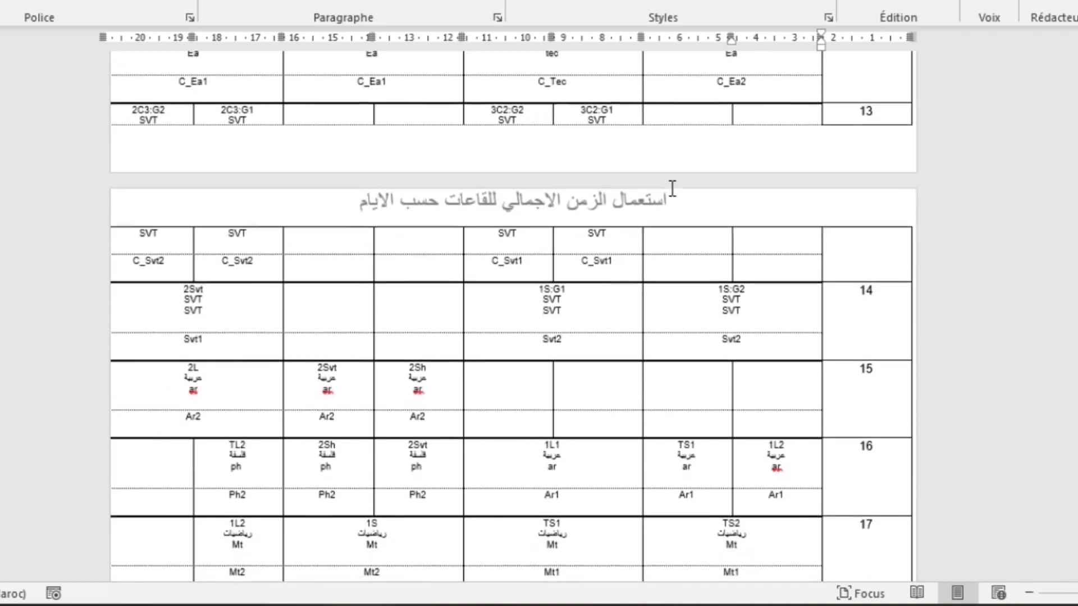
scroll(672, 188, up, 11)
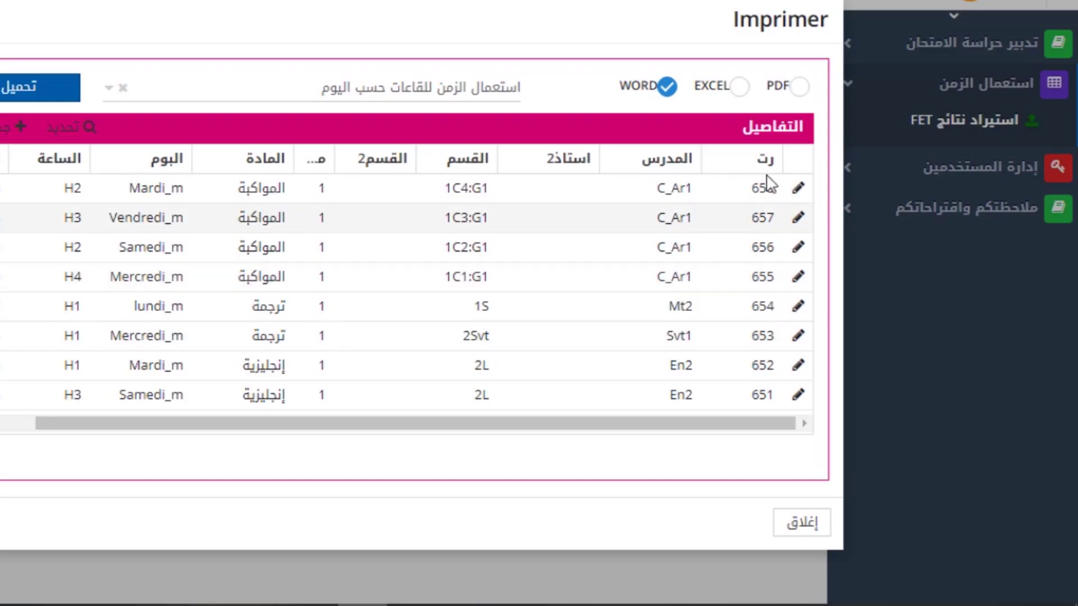
Back in the school web application, set the output format of the rooms-by-day timetable report to Excel.
click(739, 86)
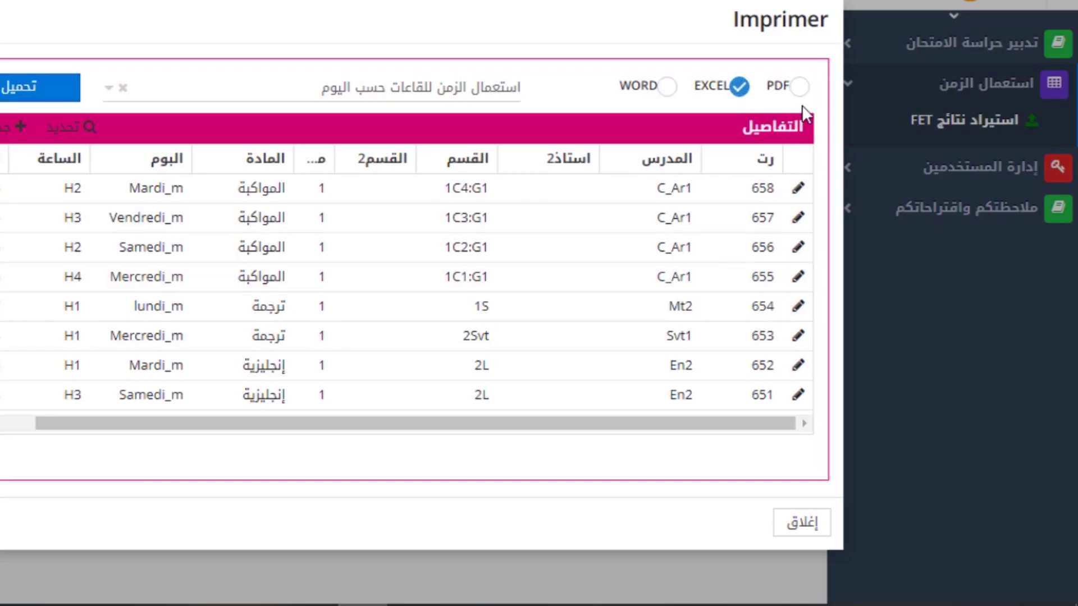